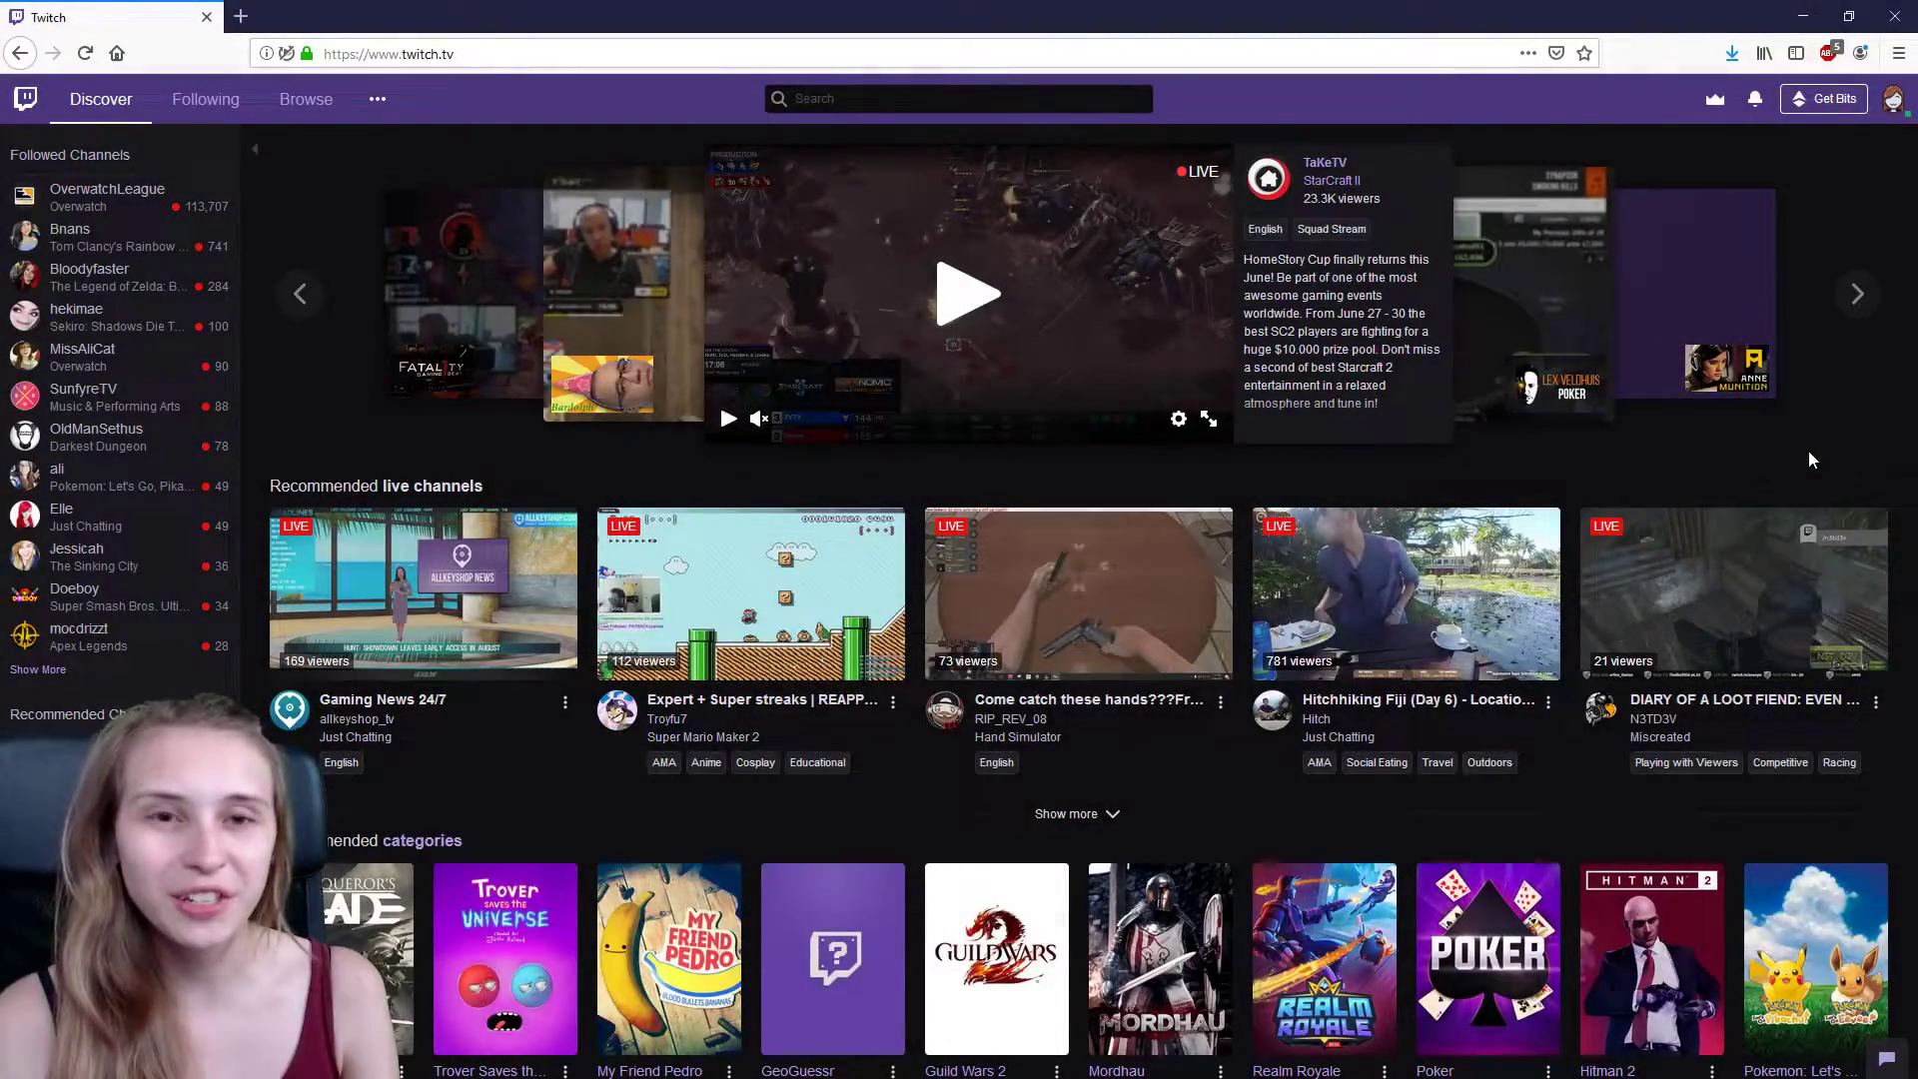
# Step: Go to the Extensions page of the Twitch creator dashboard
pyautogui.click(1893, 101)
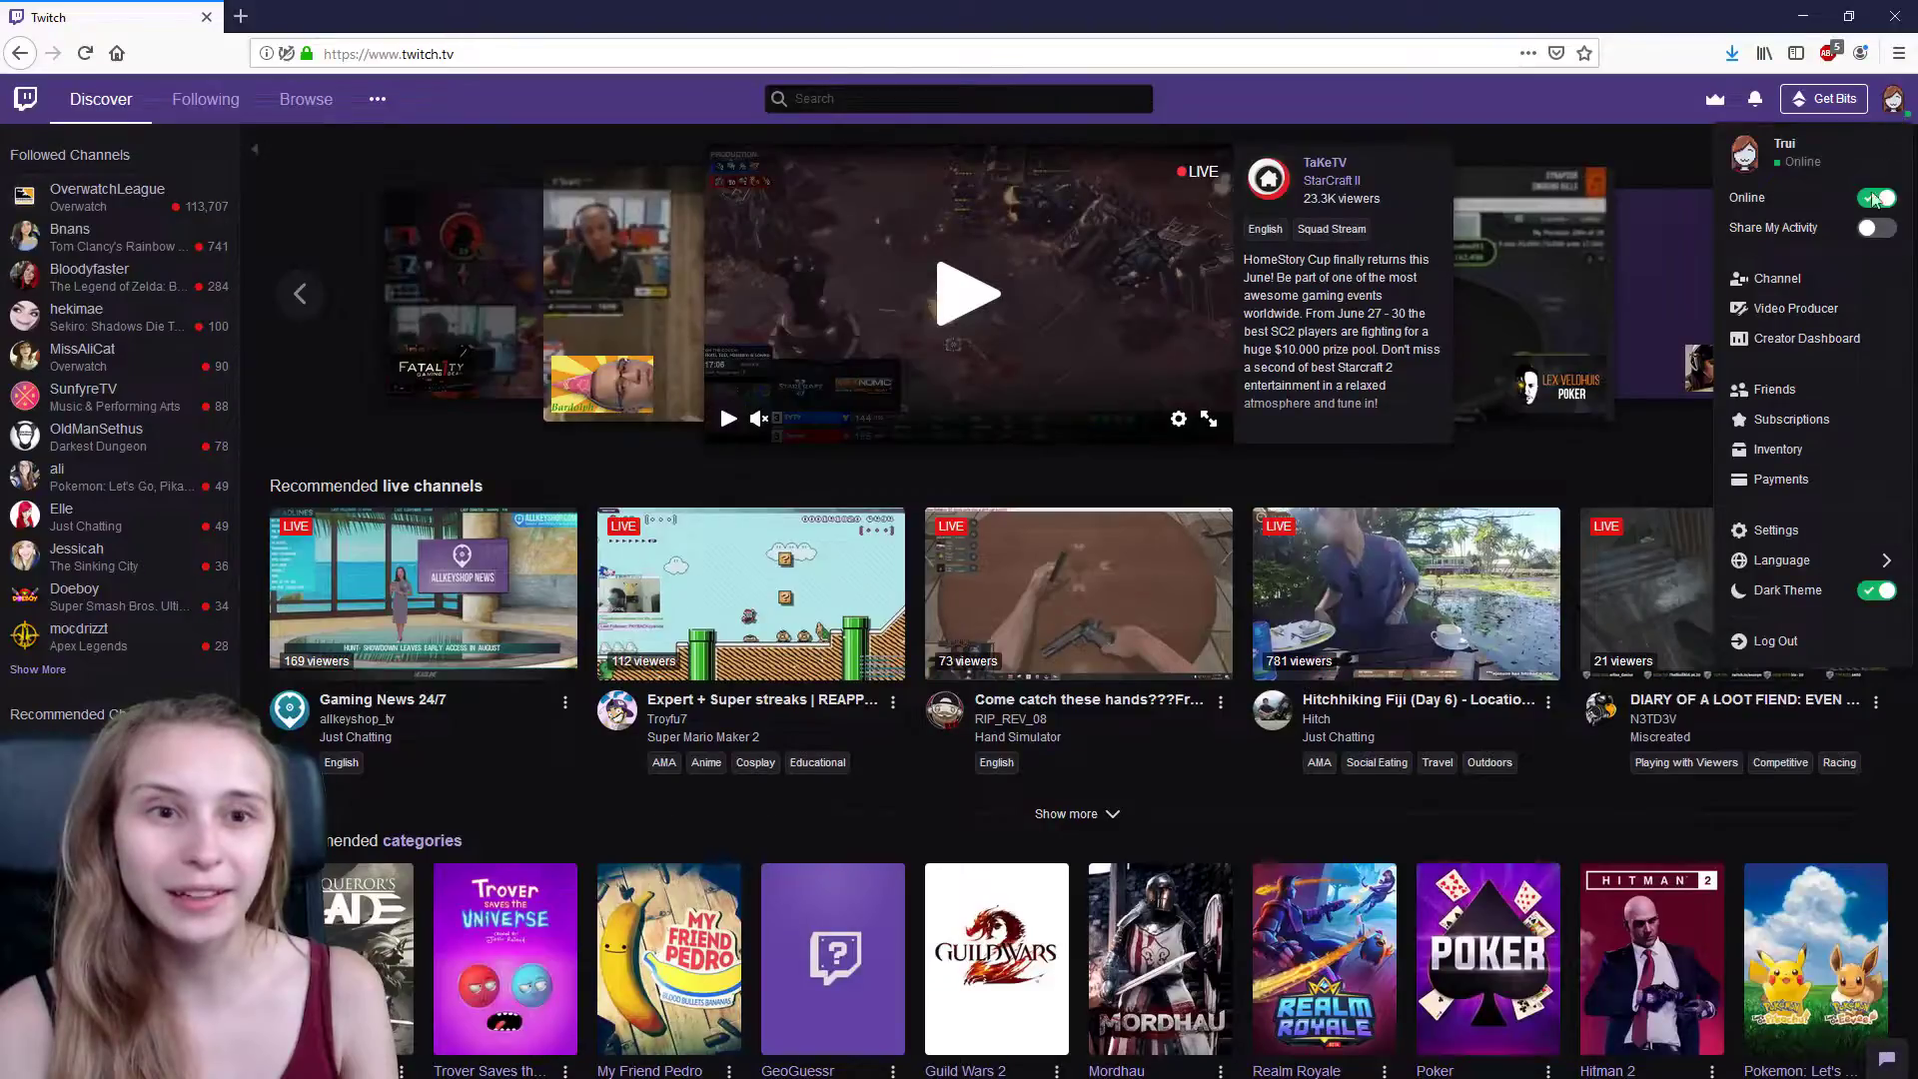
pyautogui.click(1798, 338)
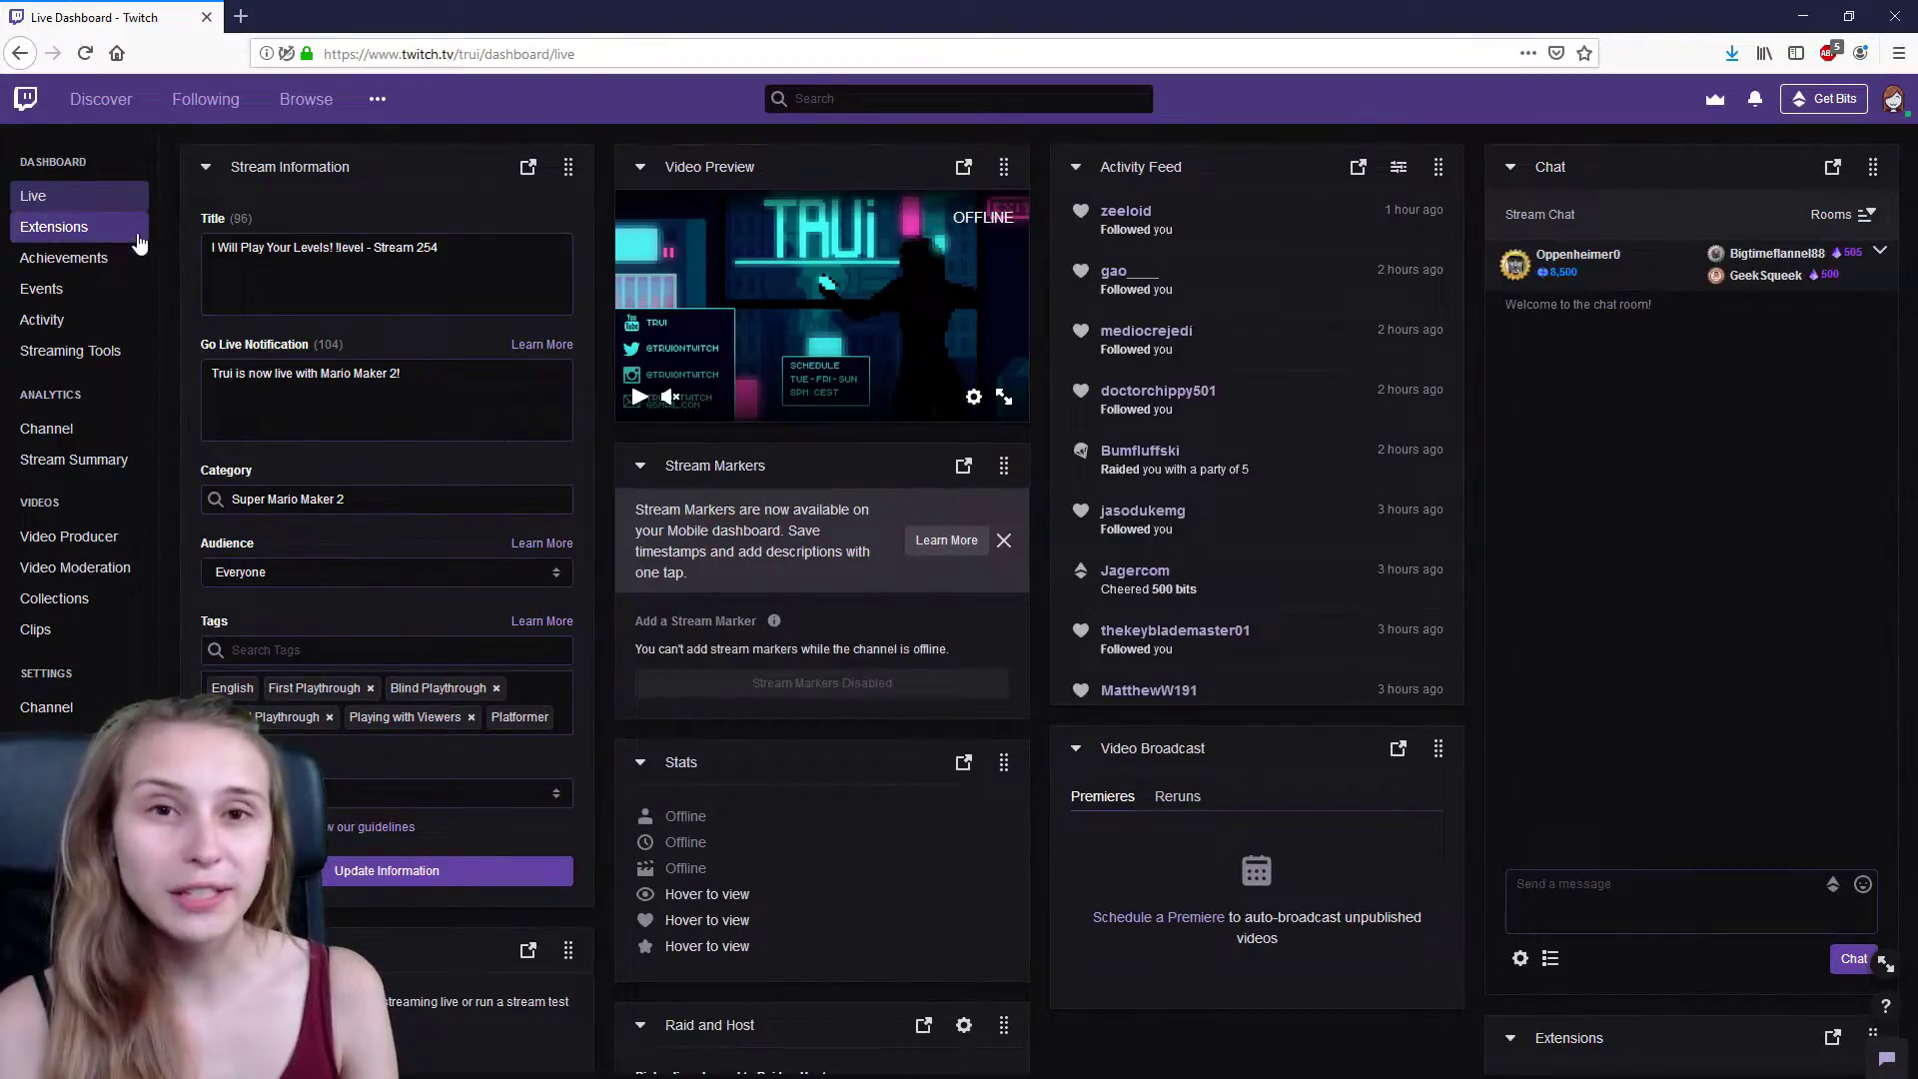
pyautogui.click(137, 237)
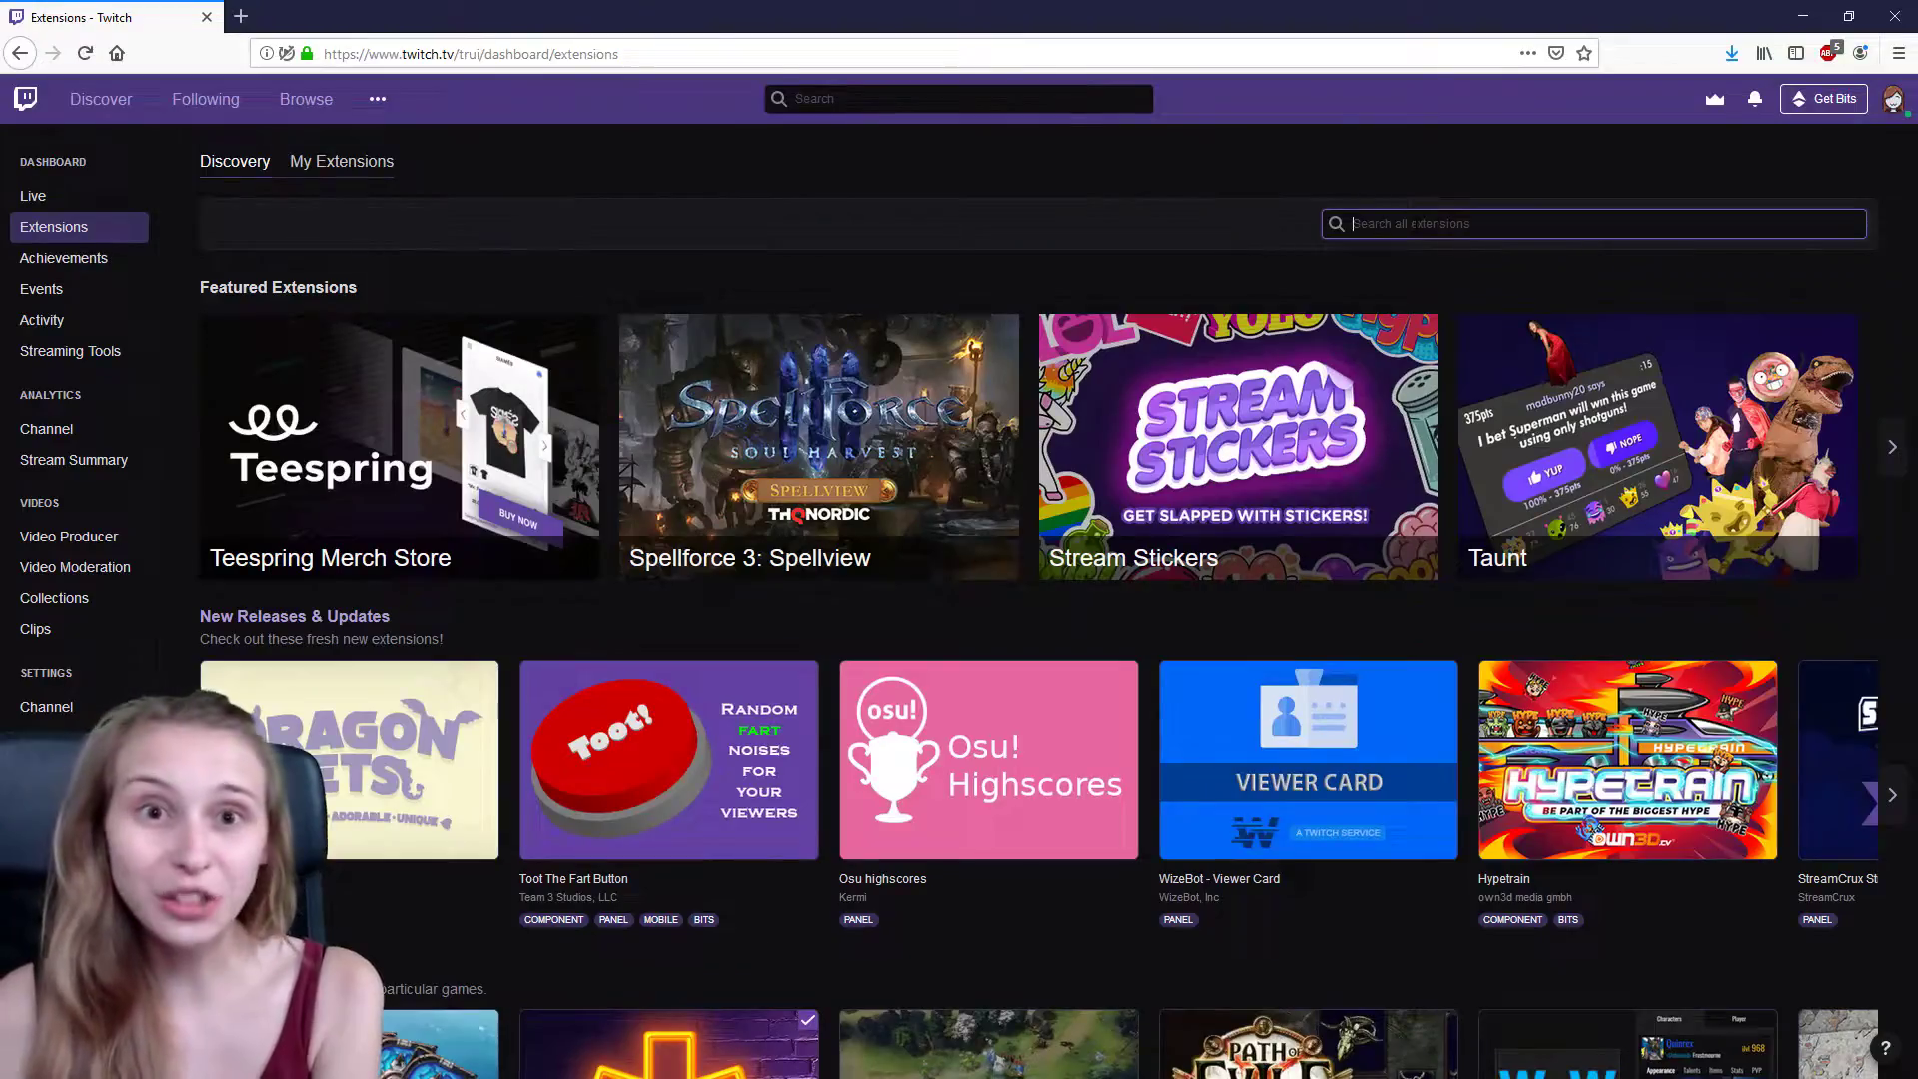
# Step: Search 'walk on', confirm Walk On Subscriber Sounds by Blerp is installed, and list installed extensions
pyautogui.write('walk on')
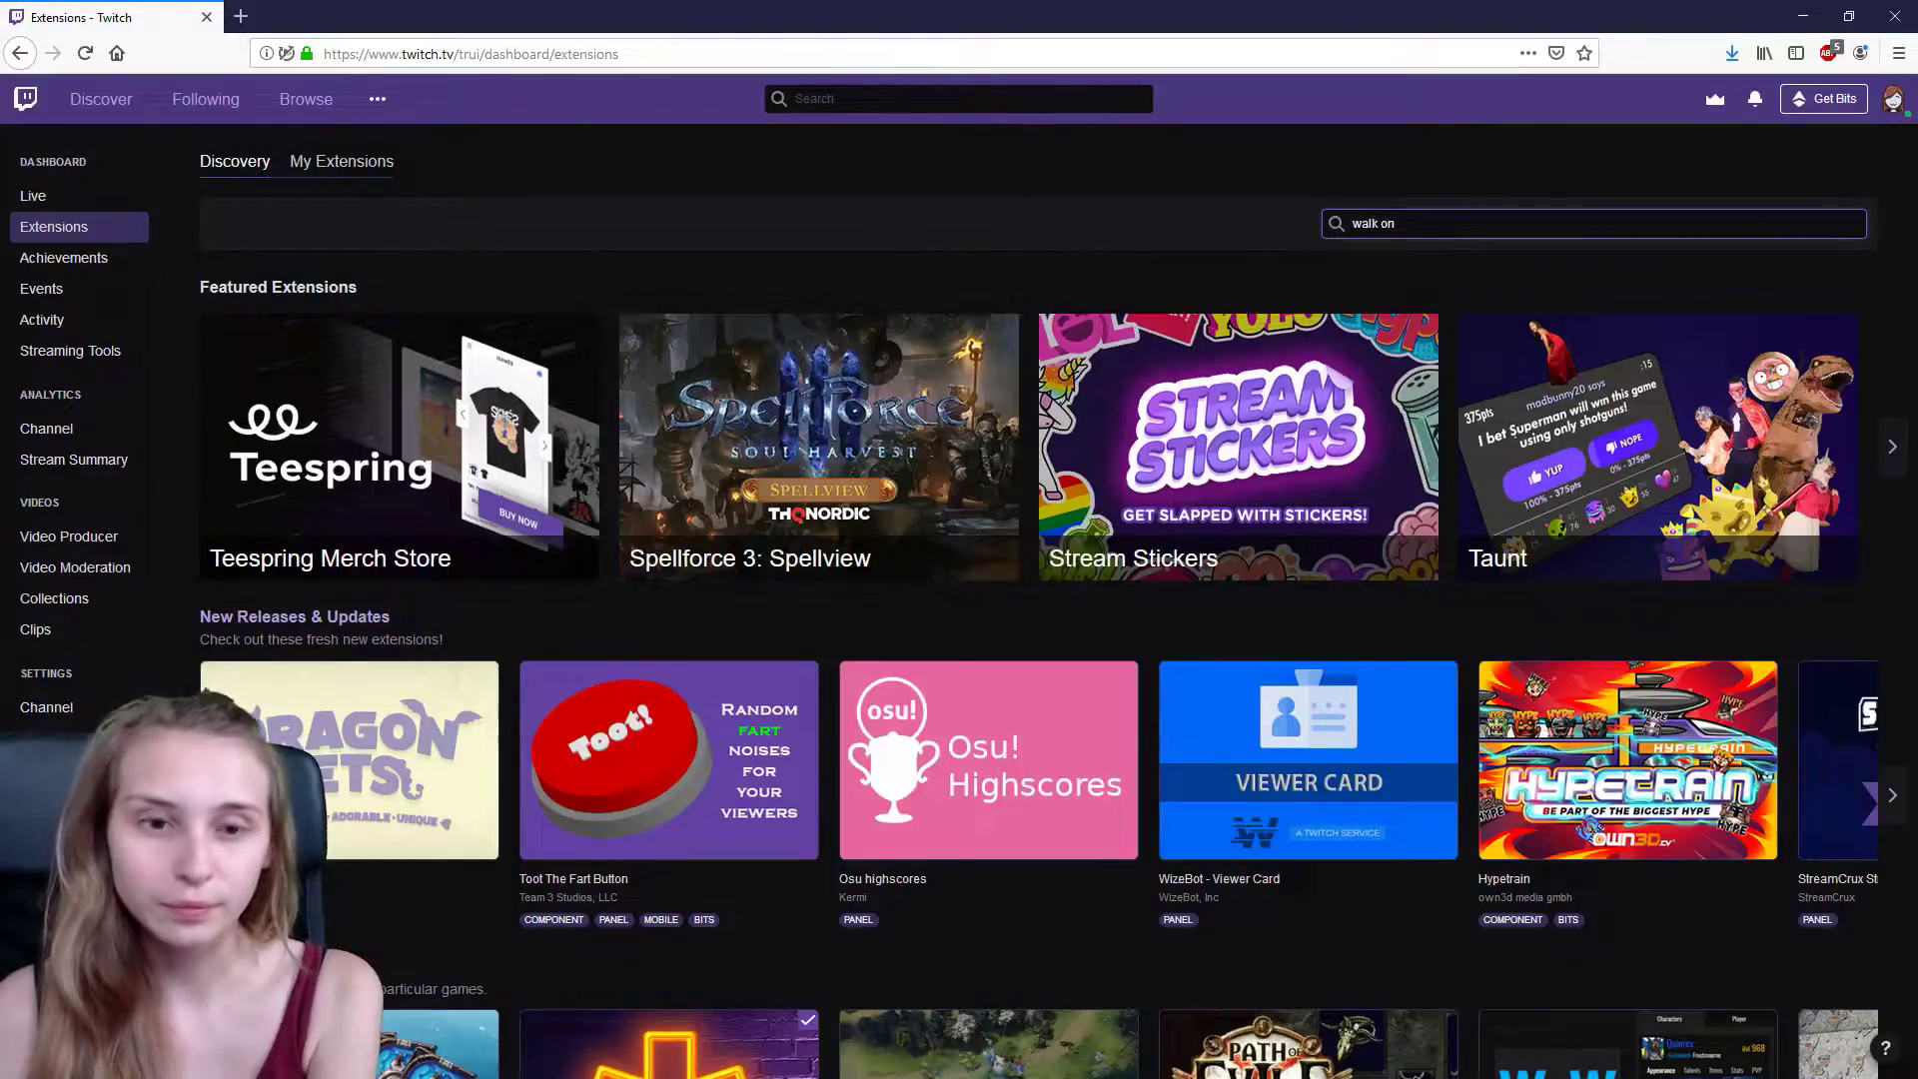
pyautogui.press('Return')
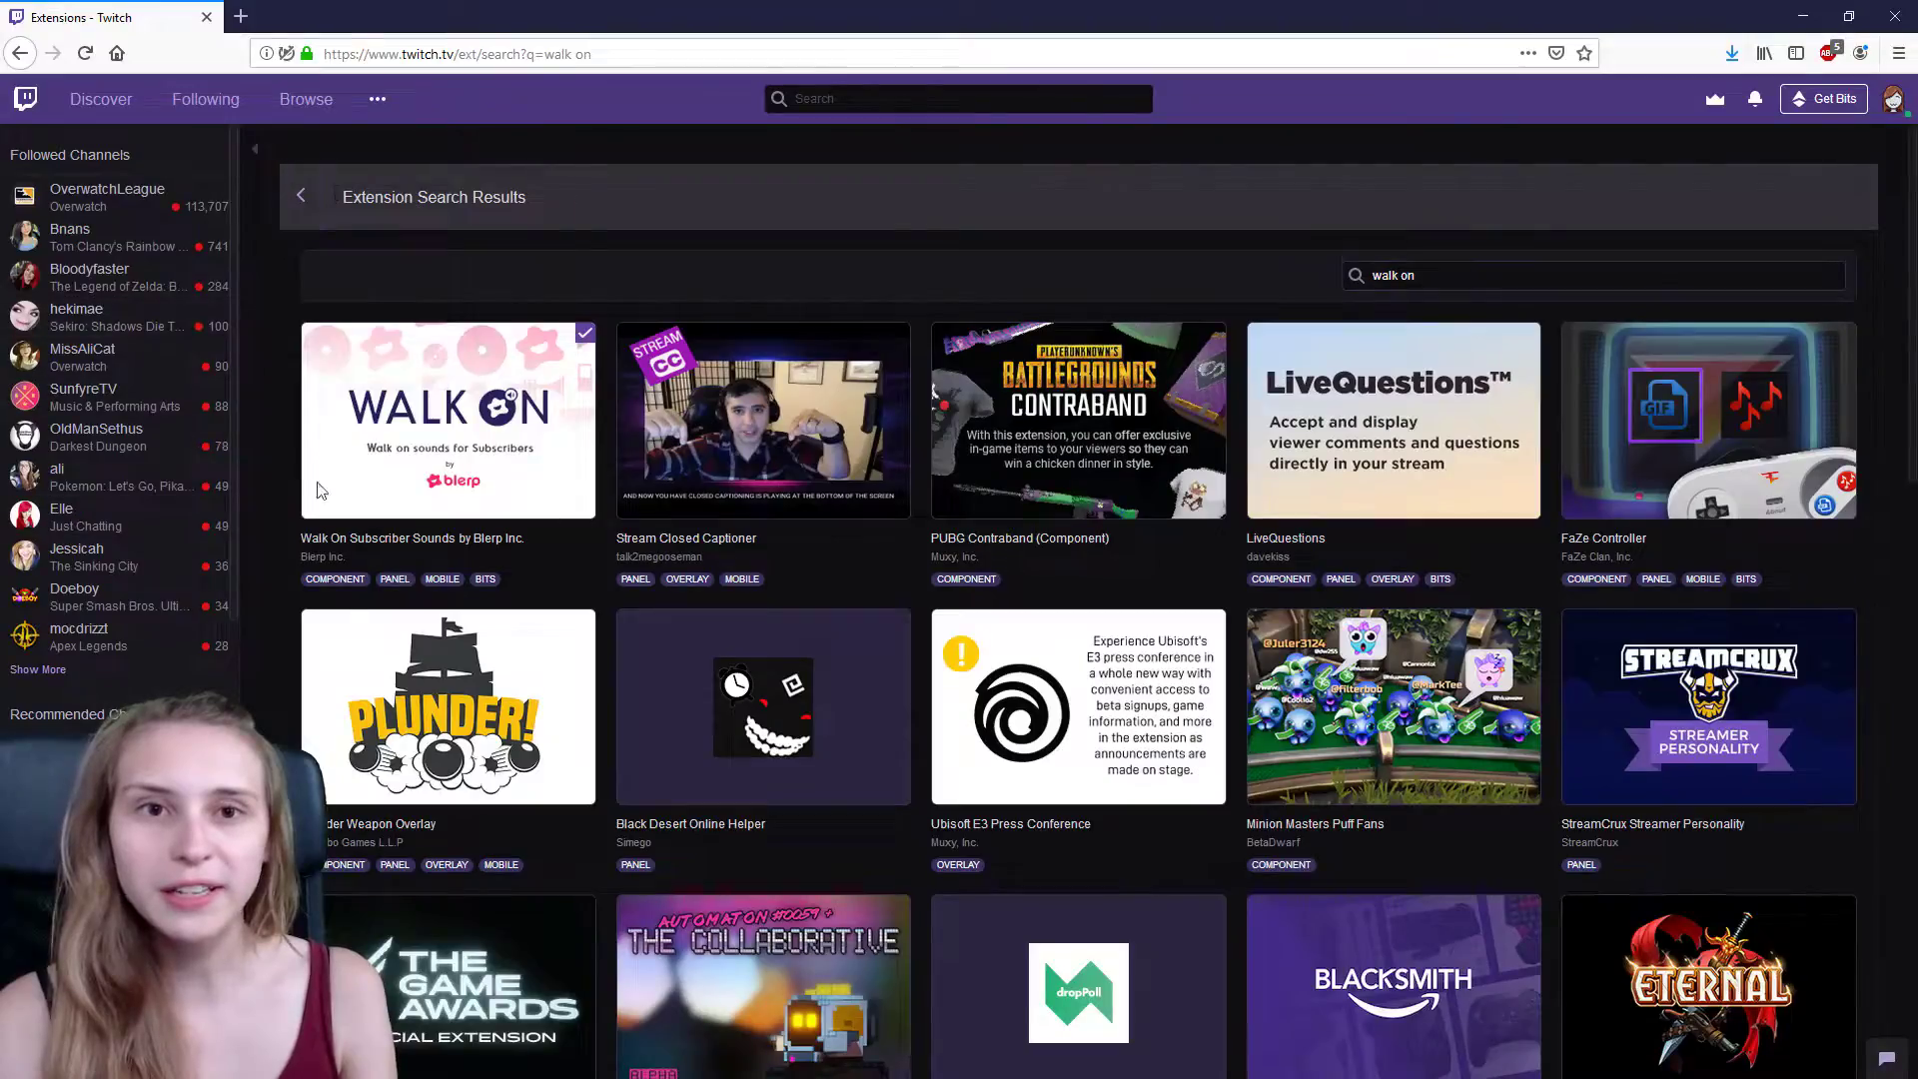
pyautogui.moveTo(507, 506)
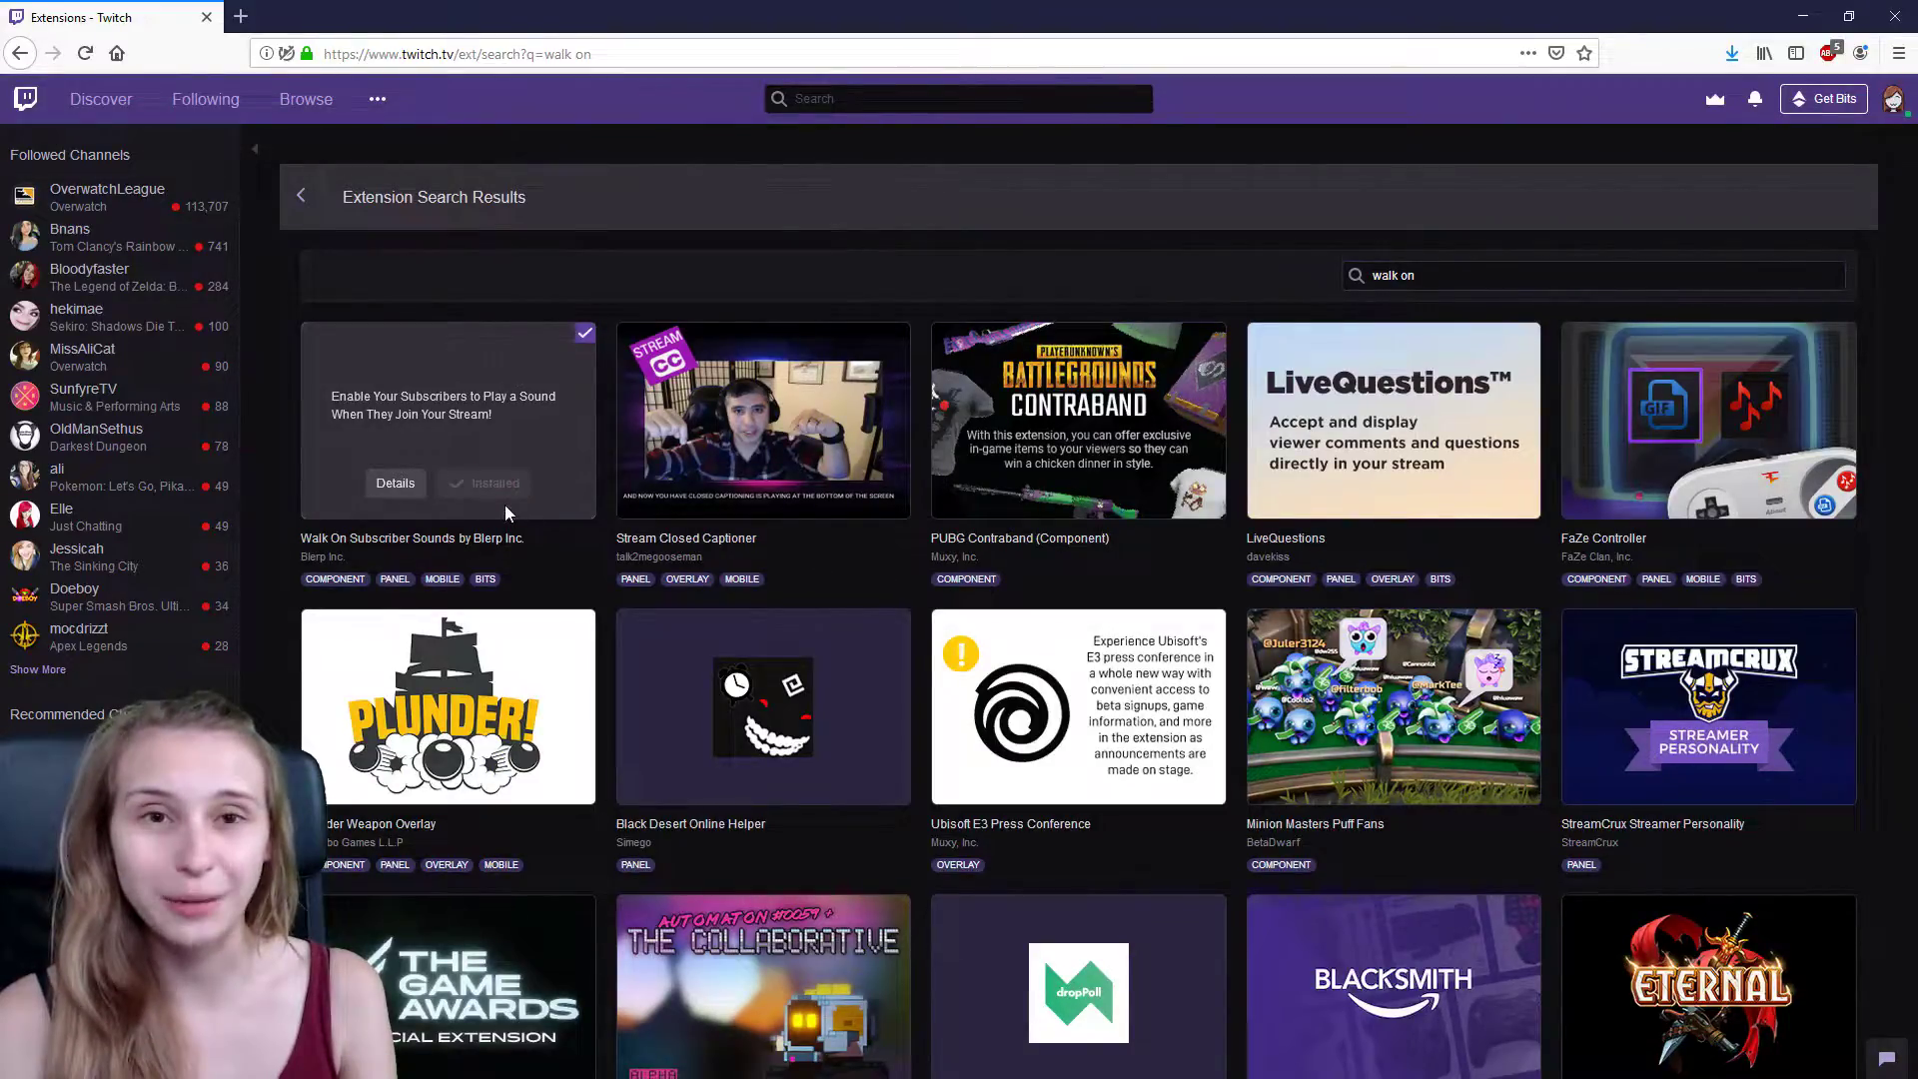
pyautogui.click(301, 195)
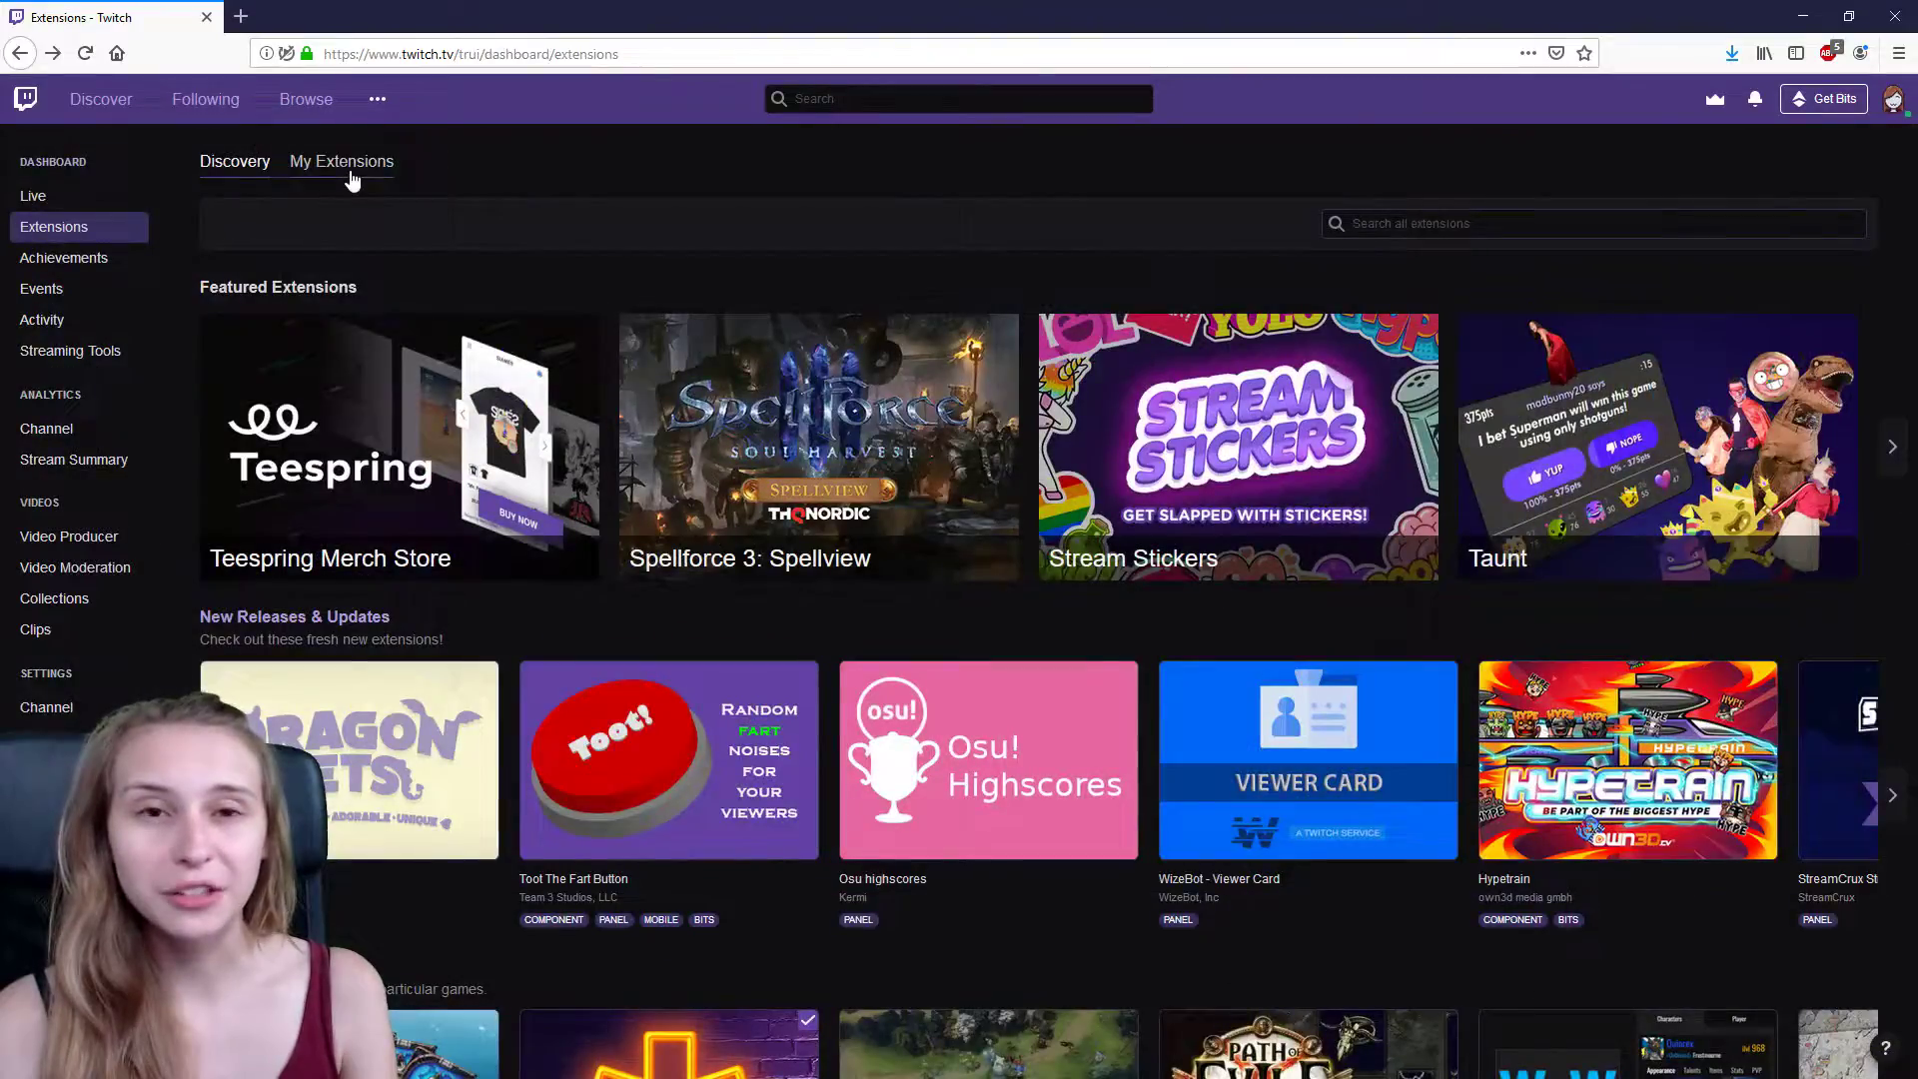
pyautogui.click(352, 178)
# Step: Activate Walk On Subscriber Sounds as Component 2, anchored slightly higher in the player
pyautogui.scroll(-5, 985, 791)
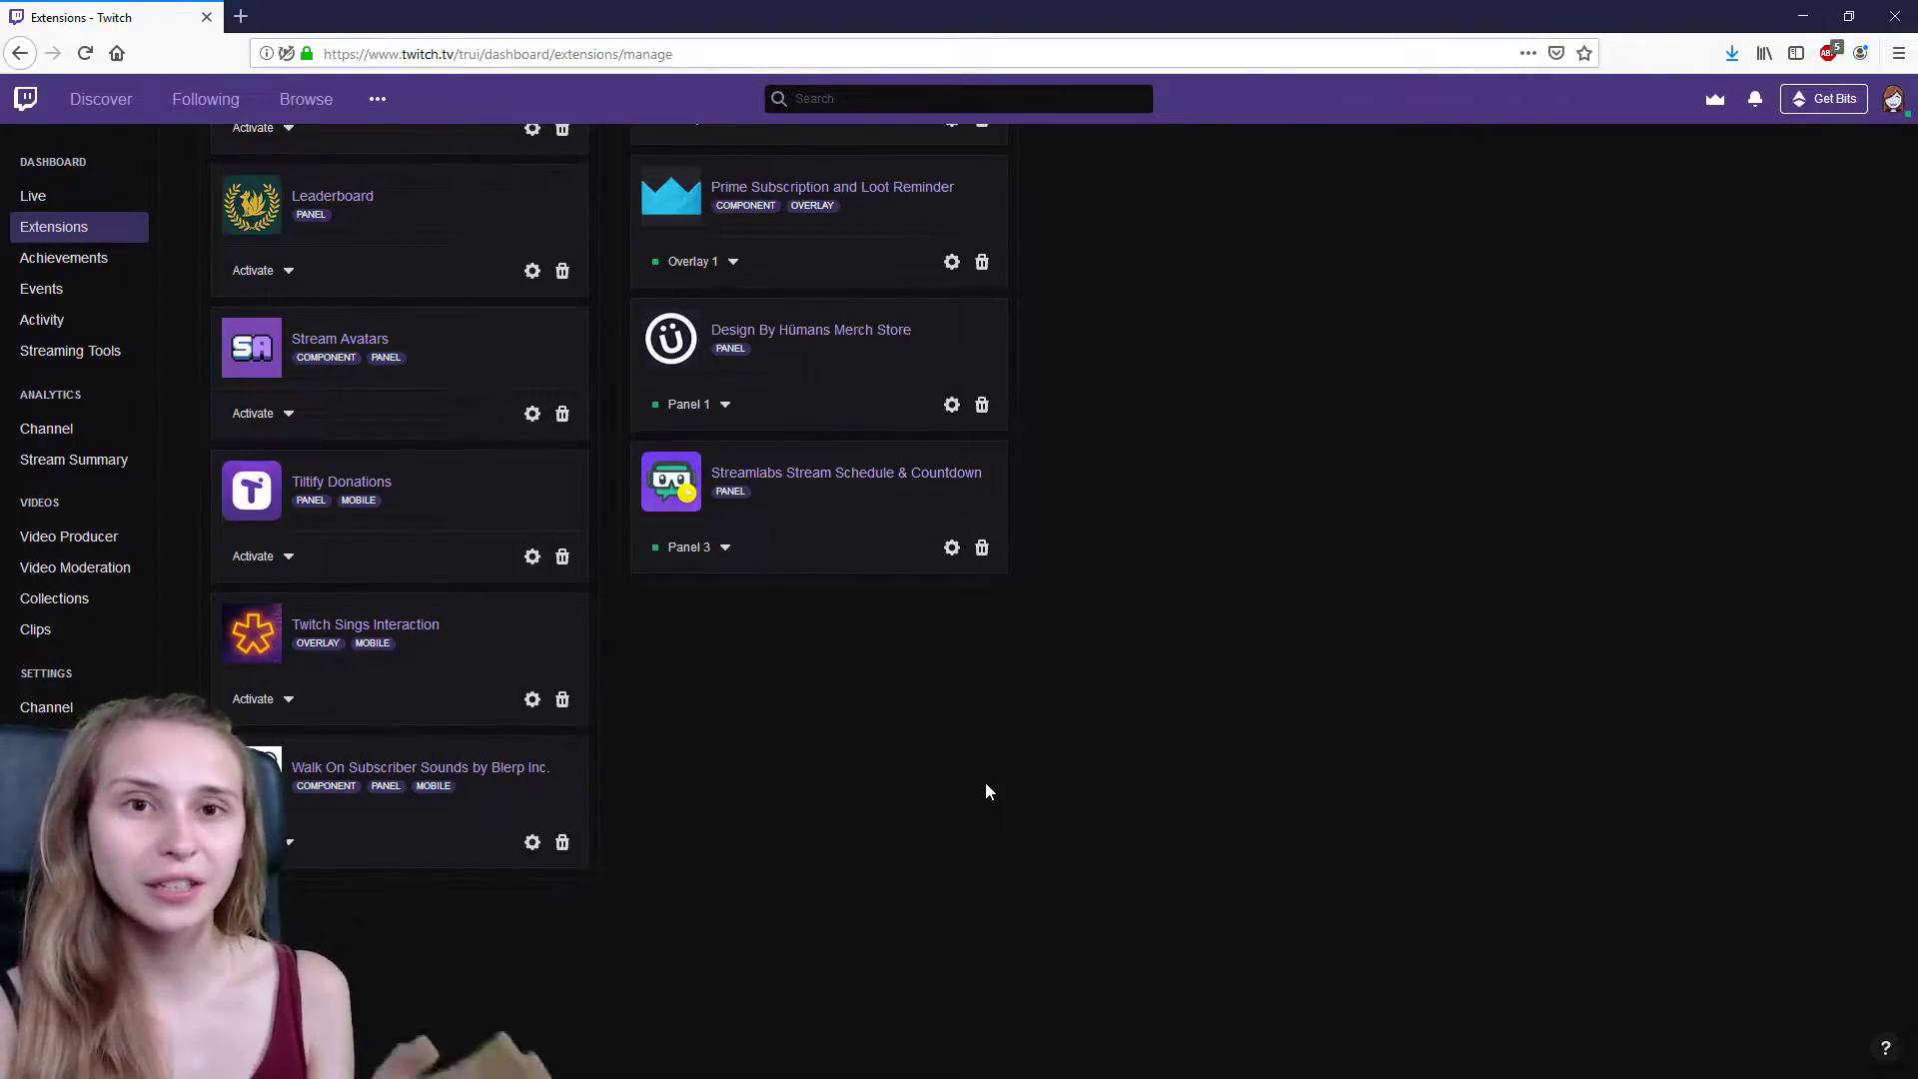
pyautogui.click(286, 844)
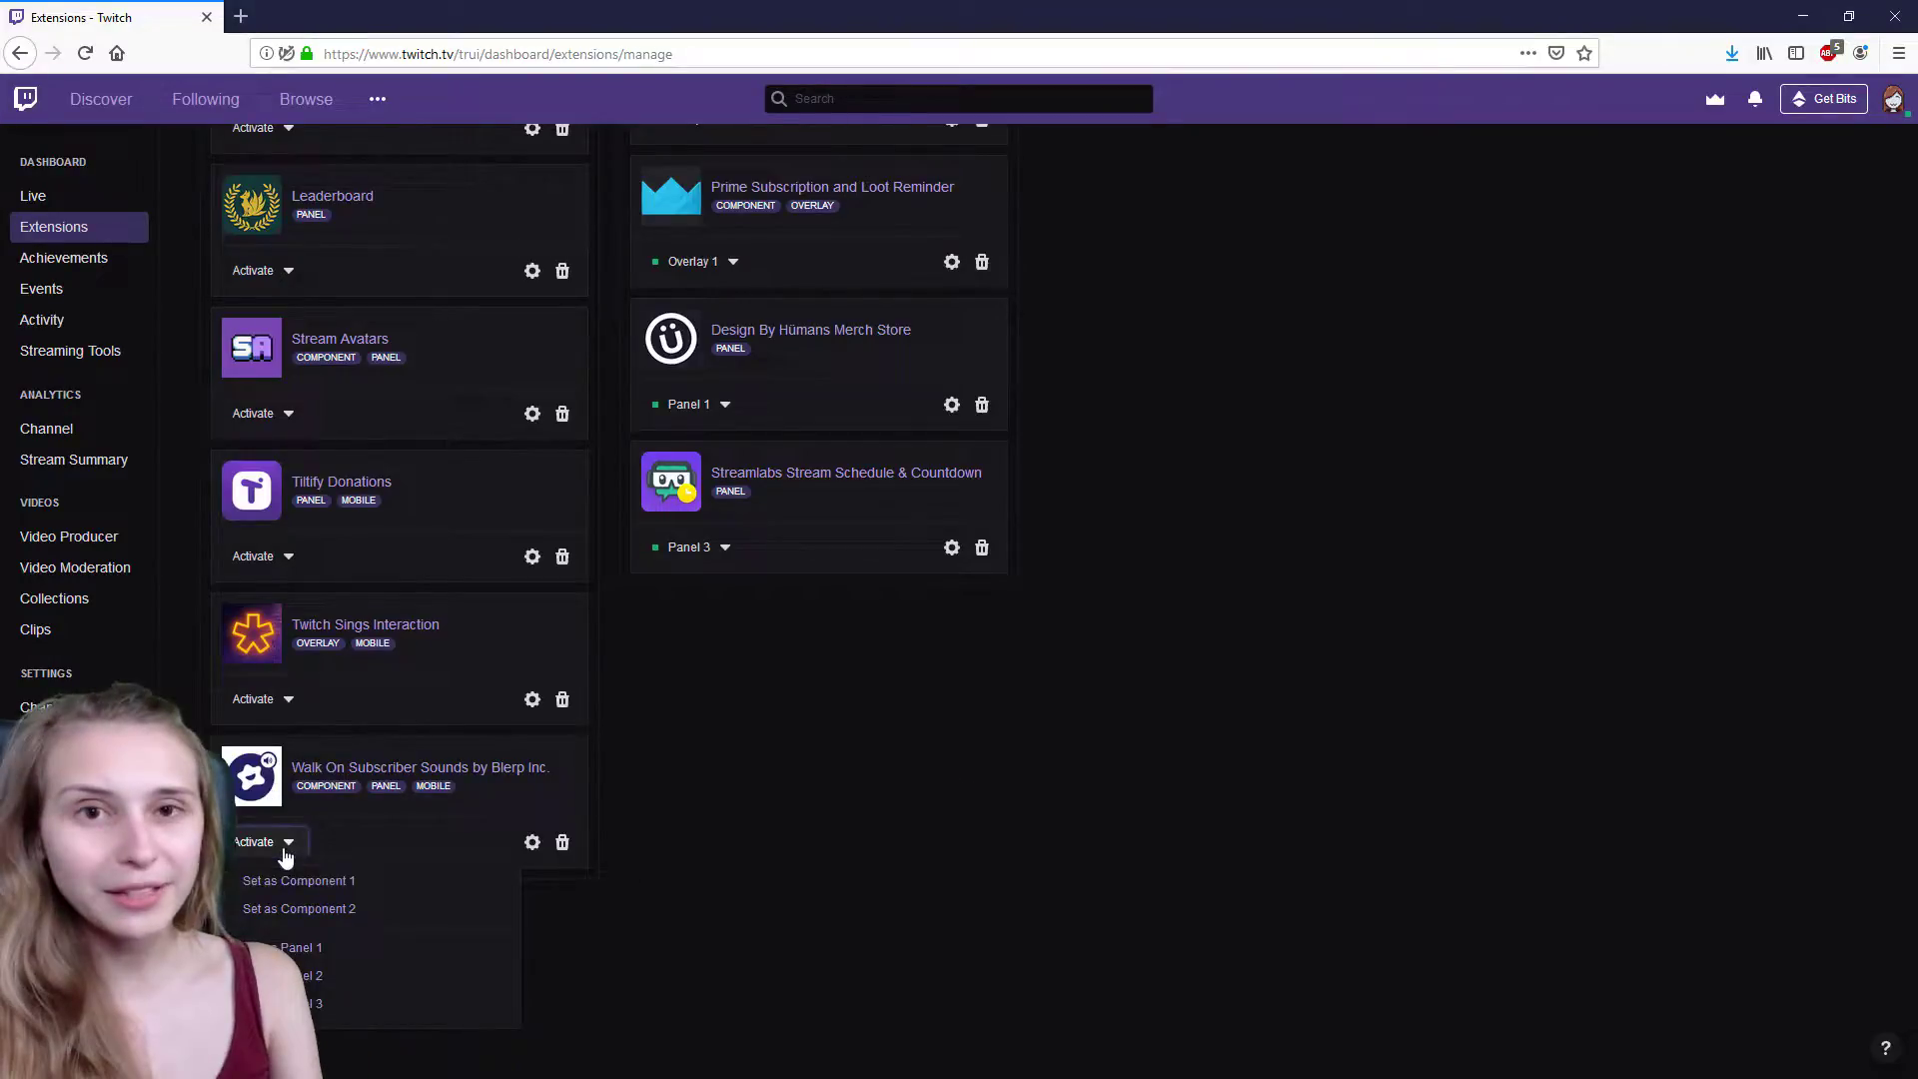
pyautogui.click(290, 912)
pyautogui.moveTo(646, 501)
pyautogui.mouseDown()
pyautogui.moveTo(685, 497)
pyautogui.moveTo(633, 500)
pyautogui.mouseUp()
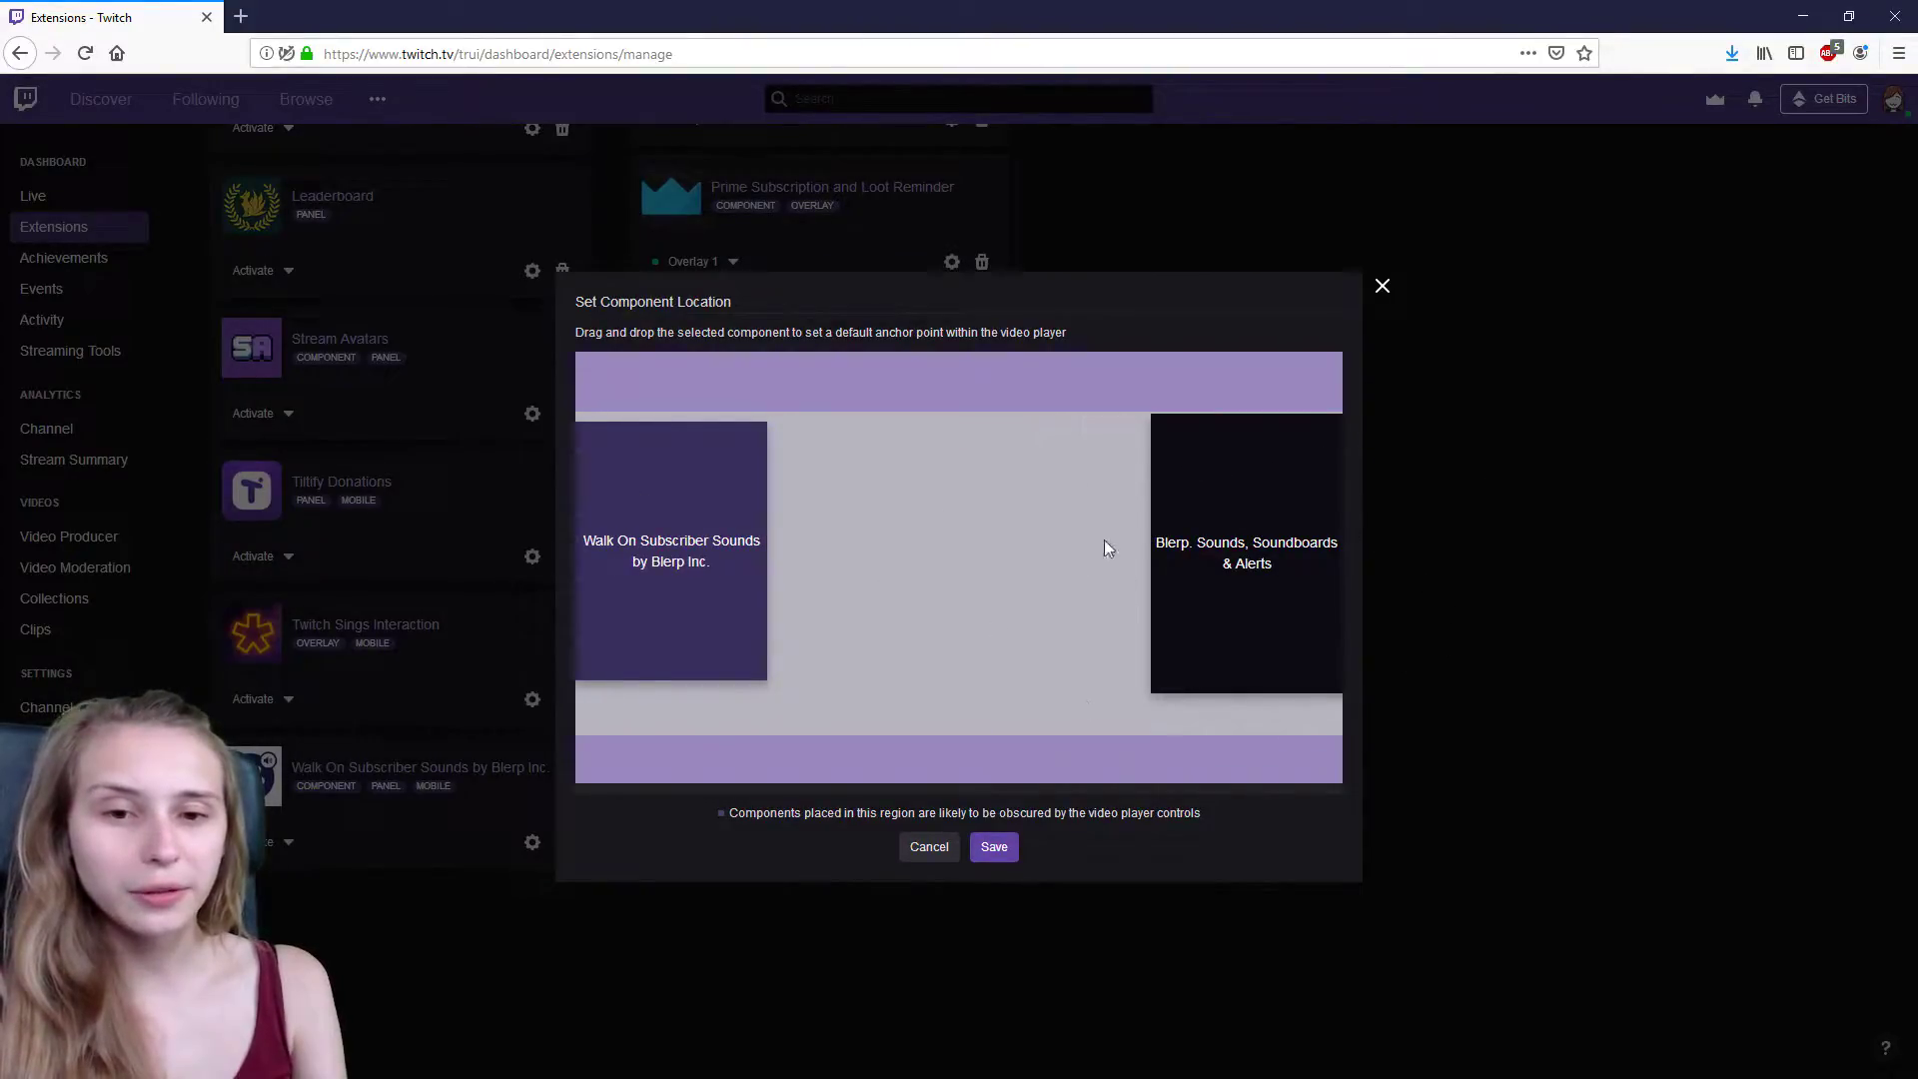
pyautogui.moveTo(623, 513)
pyautogui.mouseDown()
pyautogui.moveTo(689, 464)
pyautogui.moveTo(633, 516)
pyautogui.moveTo(620, 504)
pyautogui.mouseUp()
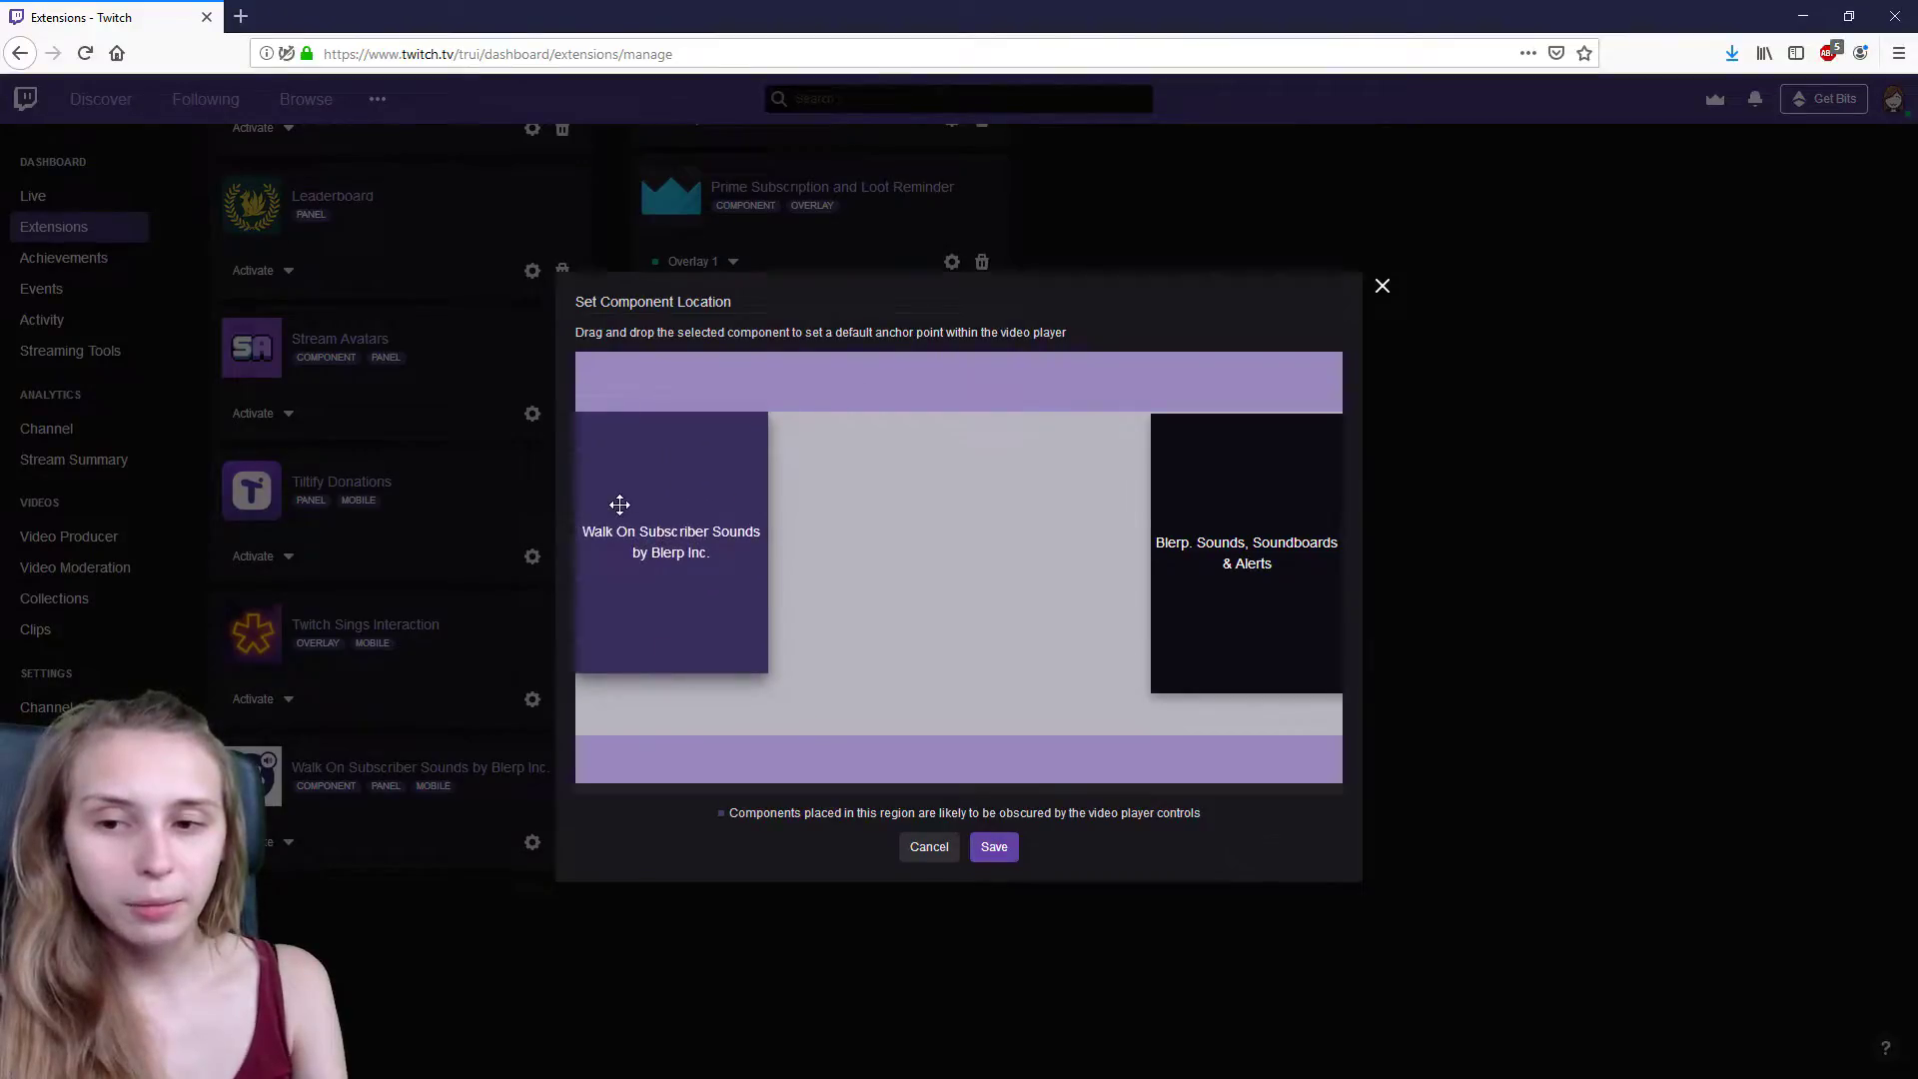
# Step: Save the component location and expand Blerp Setup to reveal the browser source URL
pyautogui.click(1004, 854)
pyautogui.click(1010, 860)
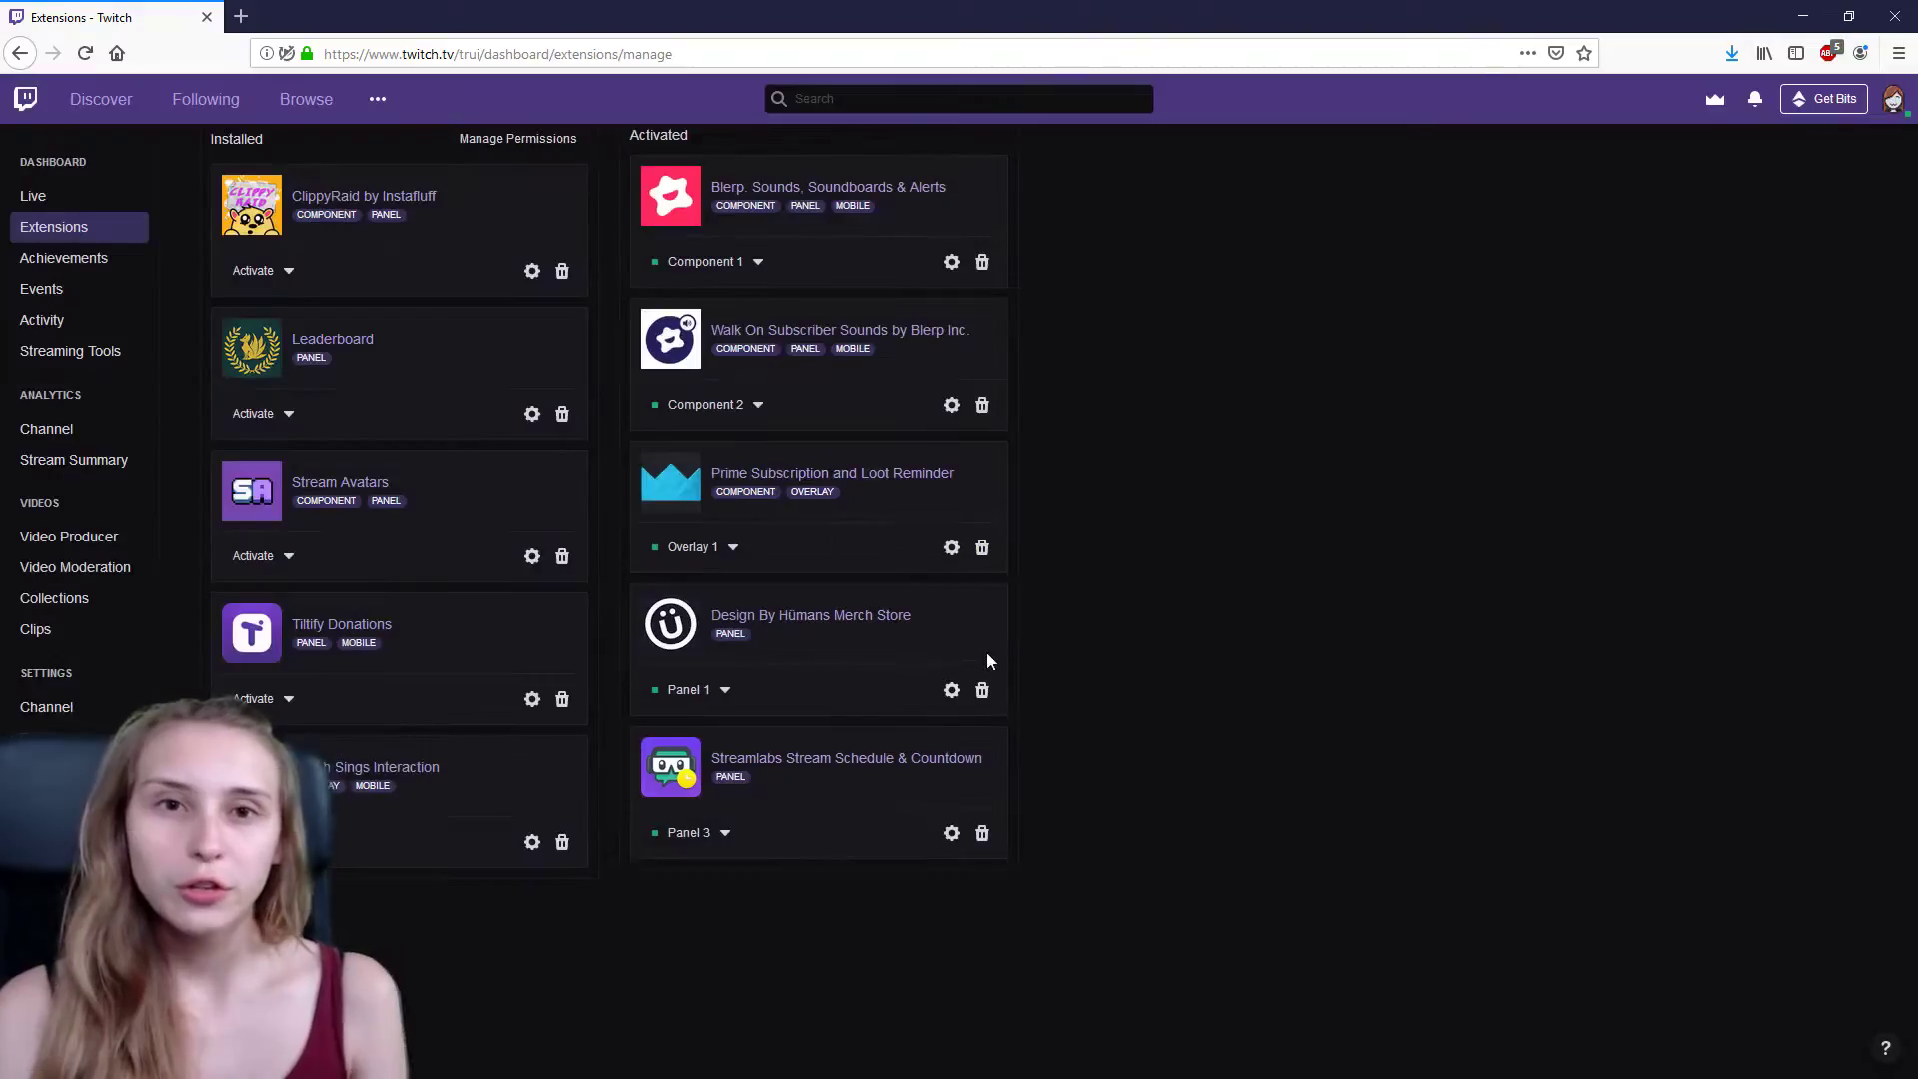
pyautogui.click(952, 408)
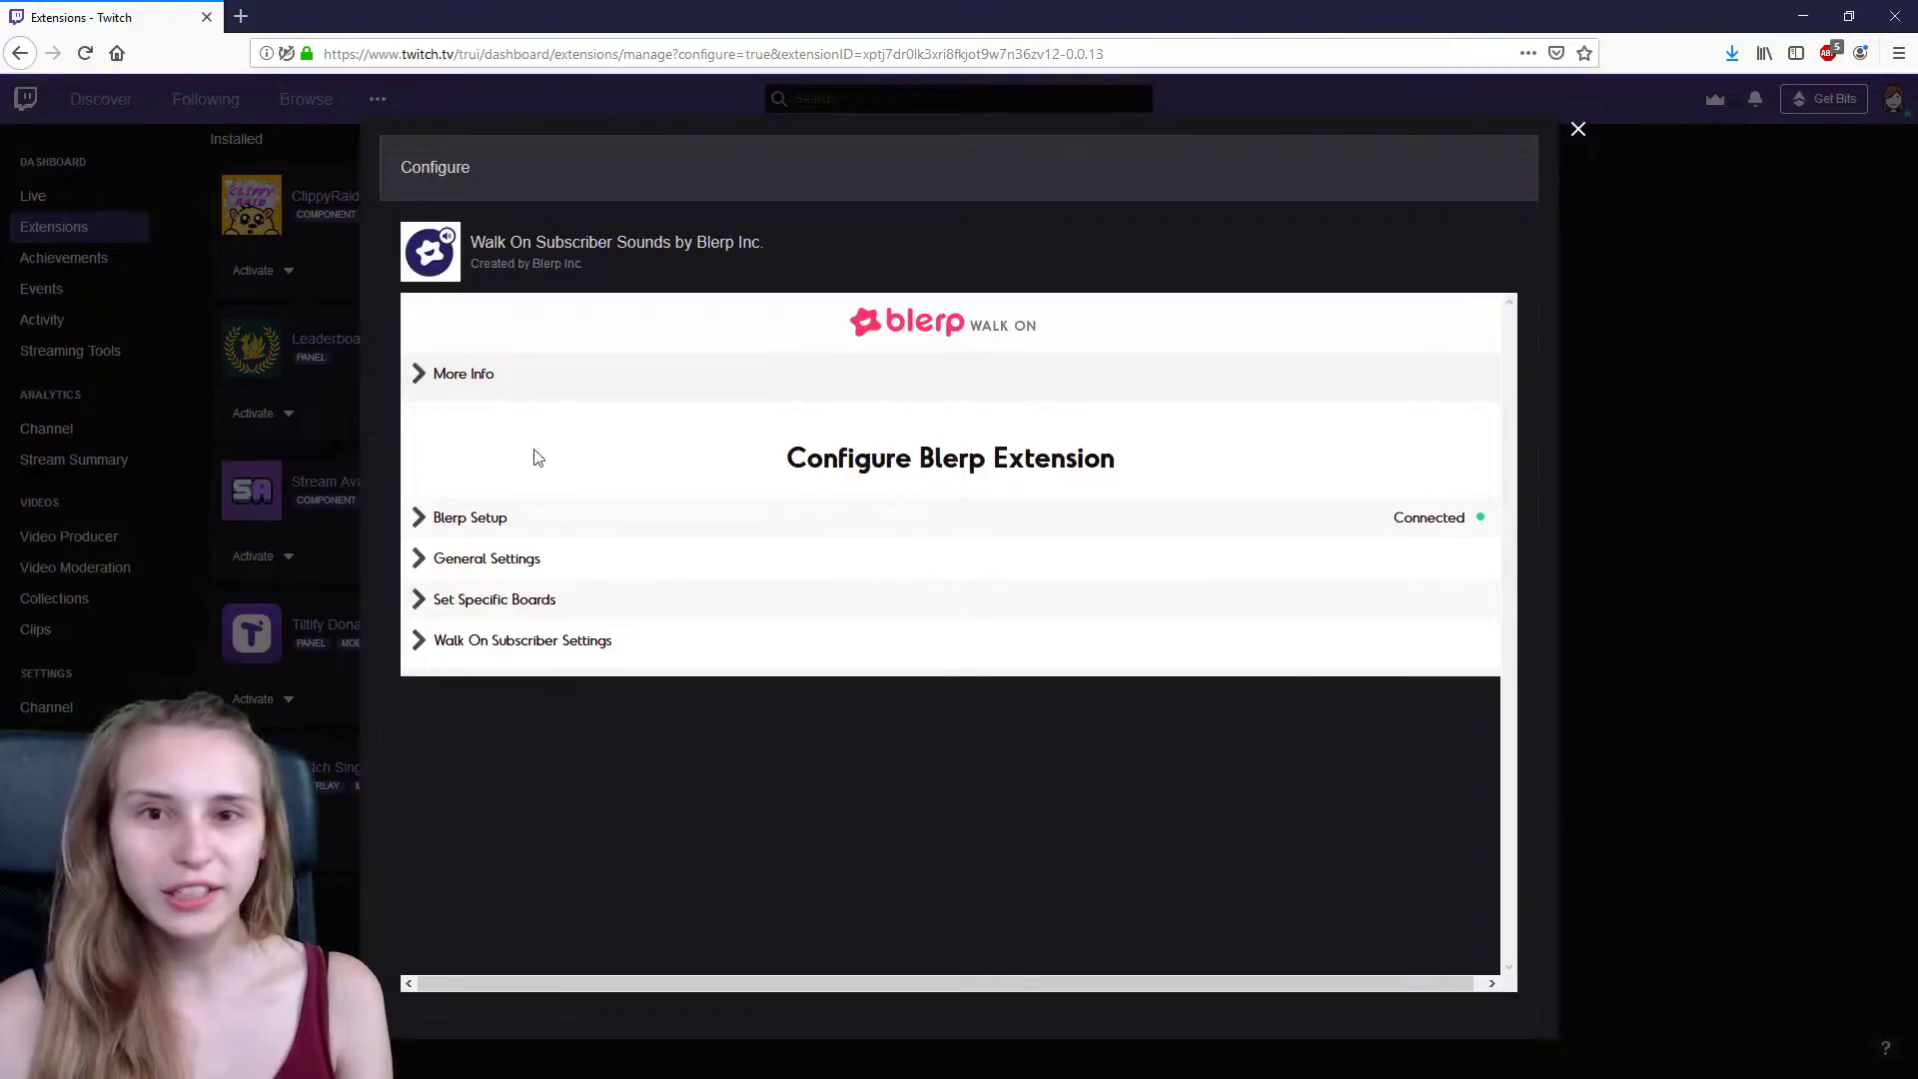
pyautogui.click(445, 520)
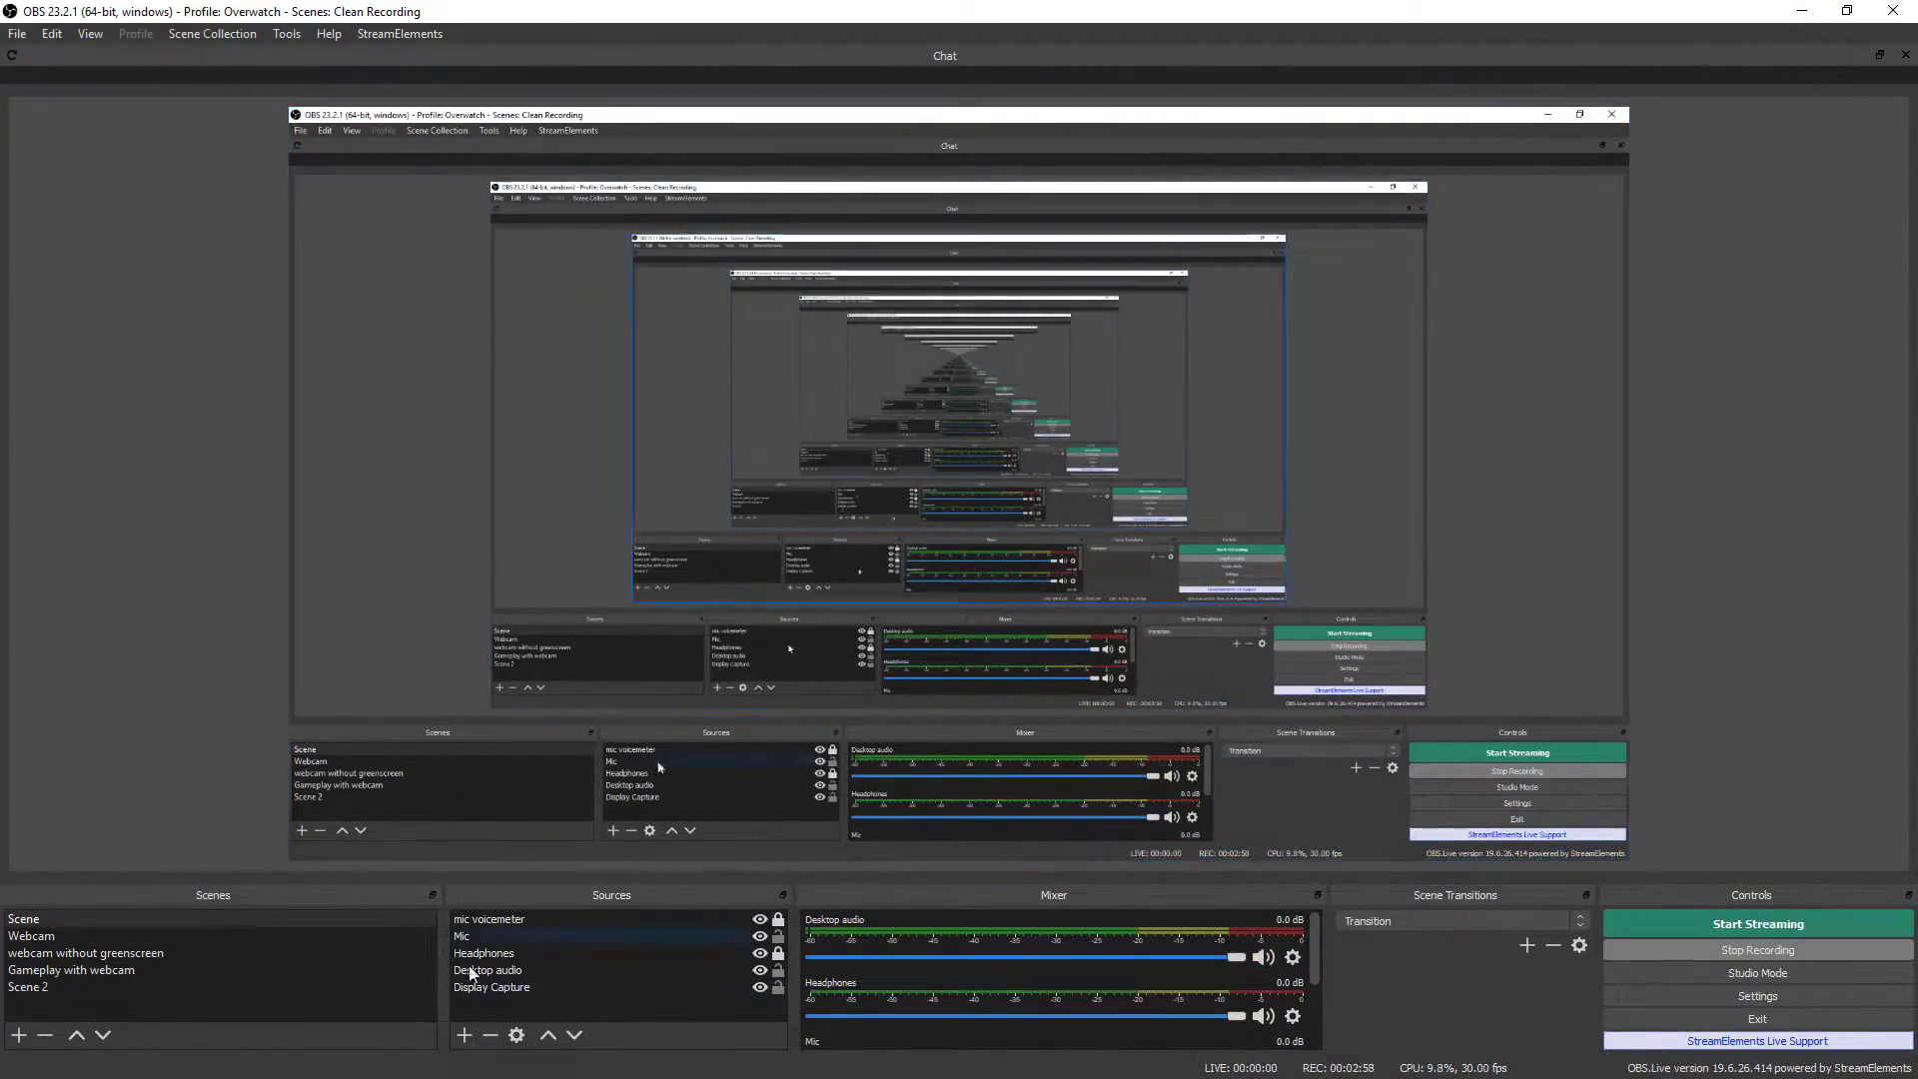
# Step: Add an OBS browser source named 'walk on' loaded with the Blerp URL
pyautogui.click(464, 1035)
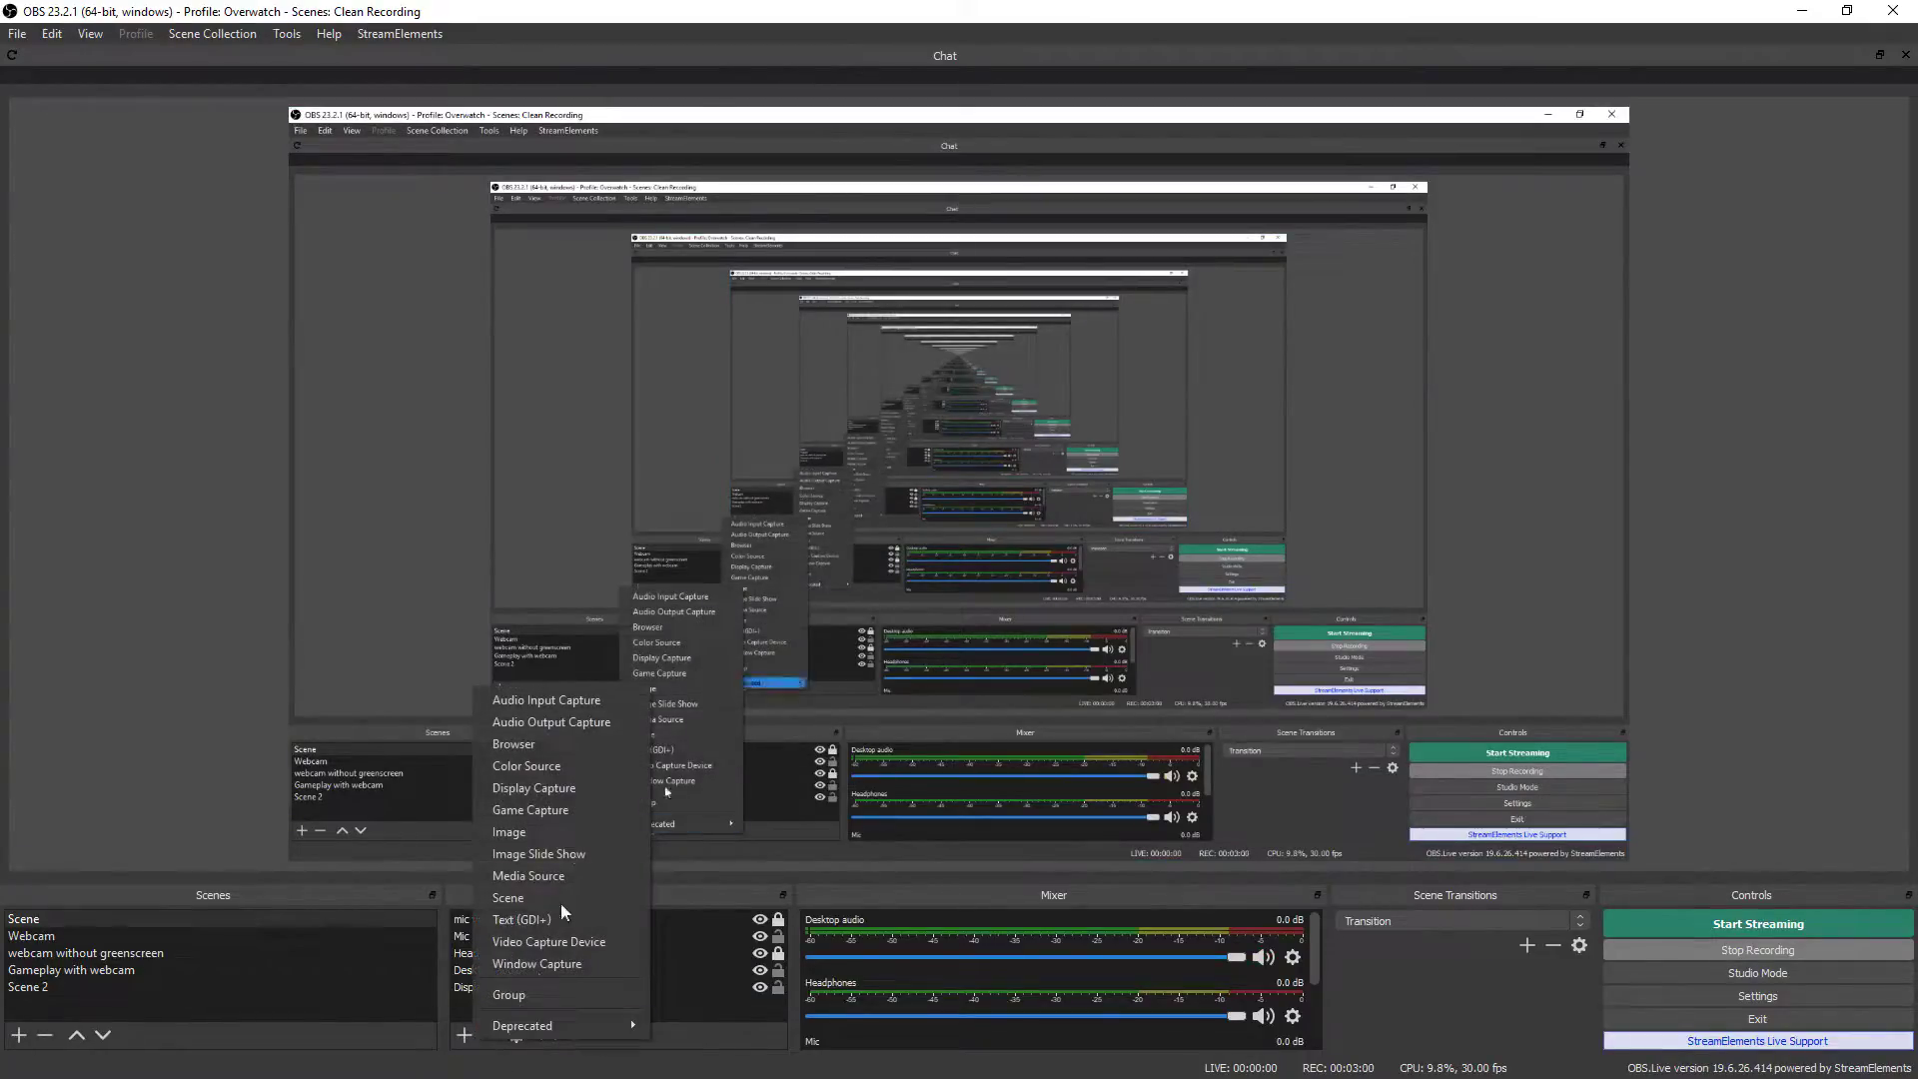
pyautogui.click(561, 746)
pyautogui.press('Return')
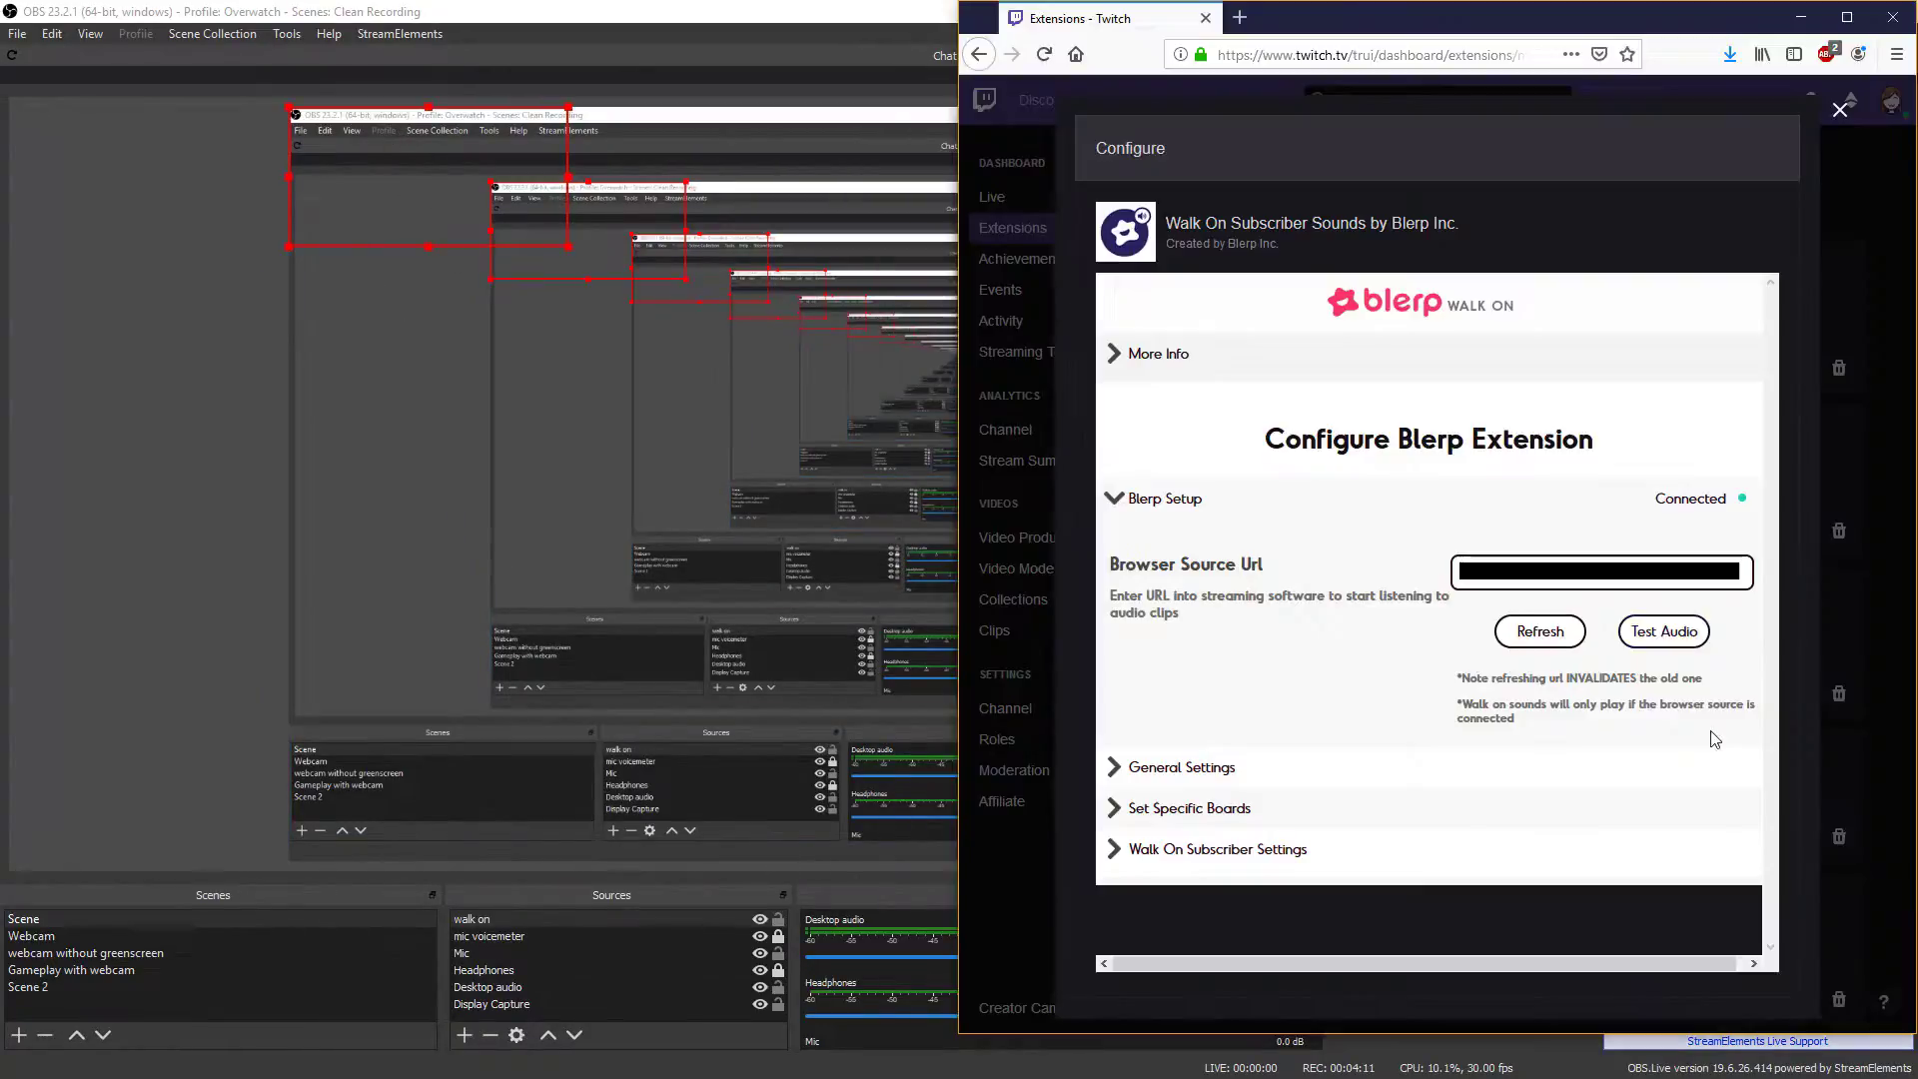
# Step: Play Blerp's test alert and verify the walk on source width is 400 in Properties
pyautogui.click(1663, 632)
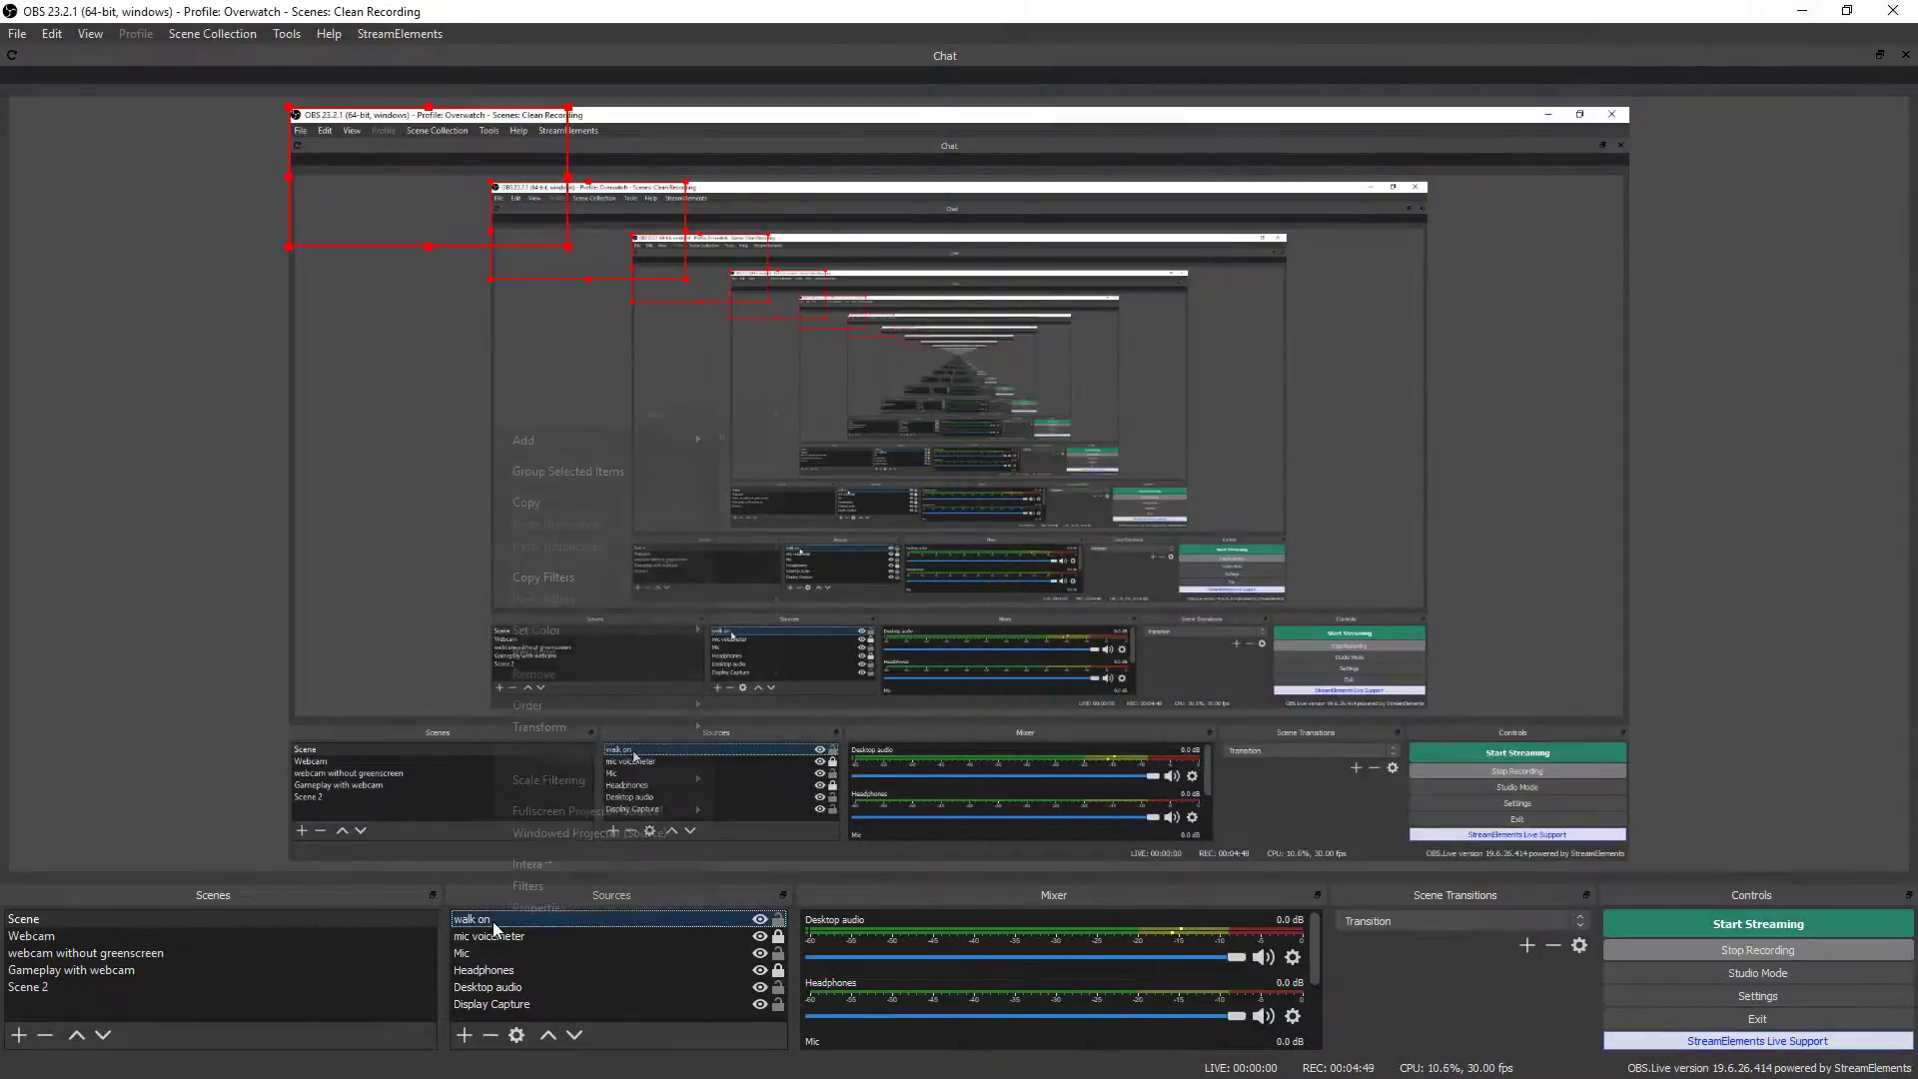
pyautogui.rightClick(505, 919)
pyautogui.click(578, 915)
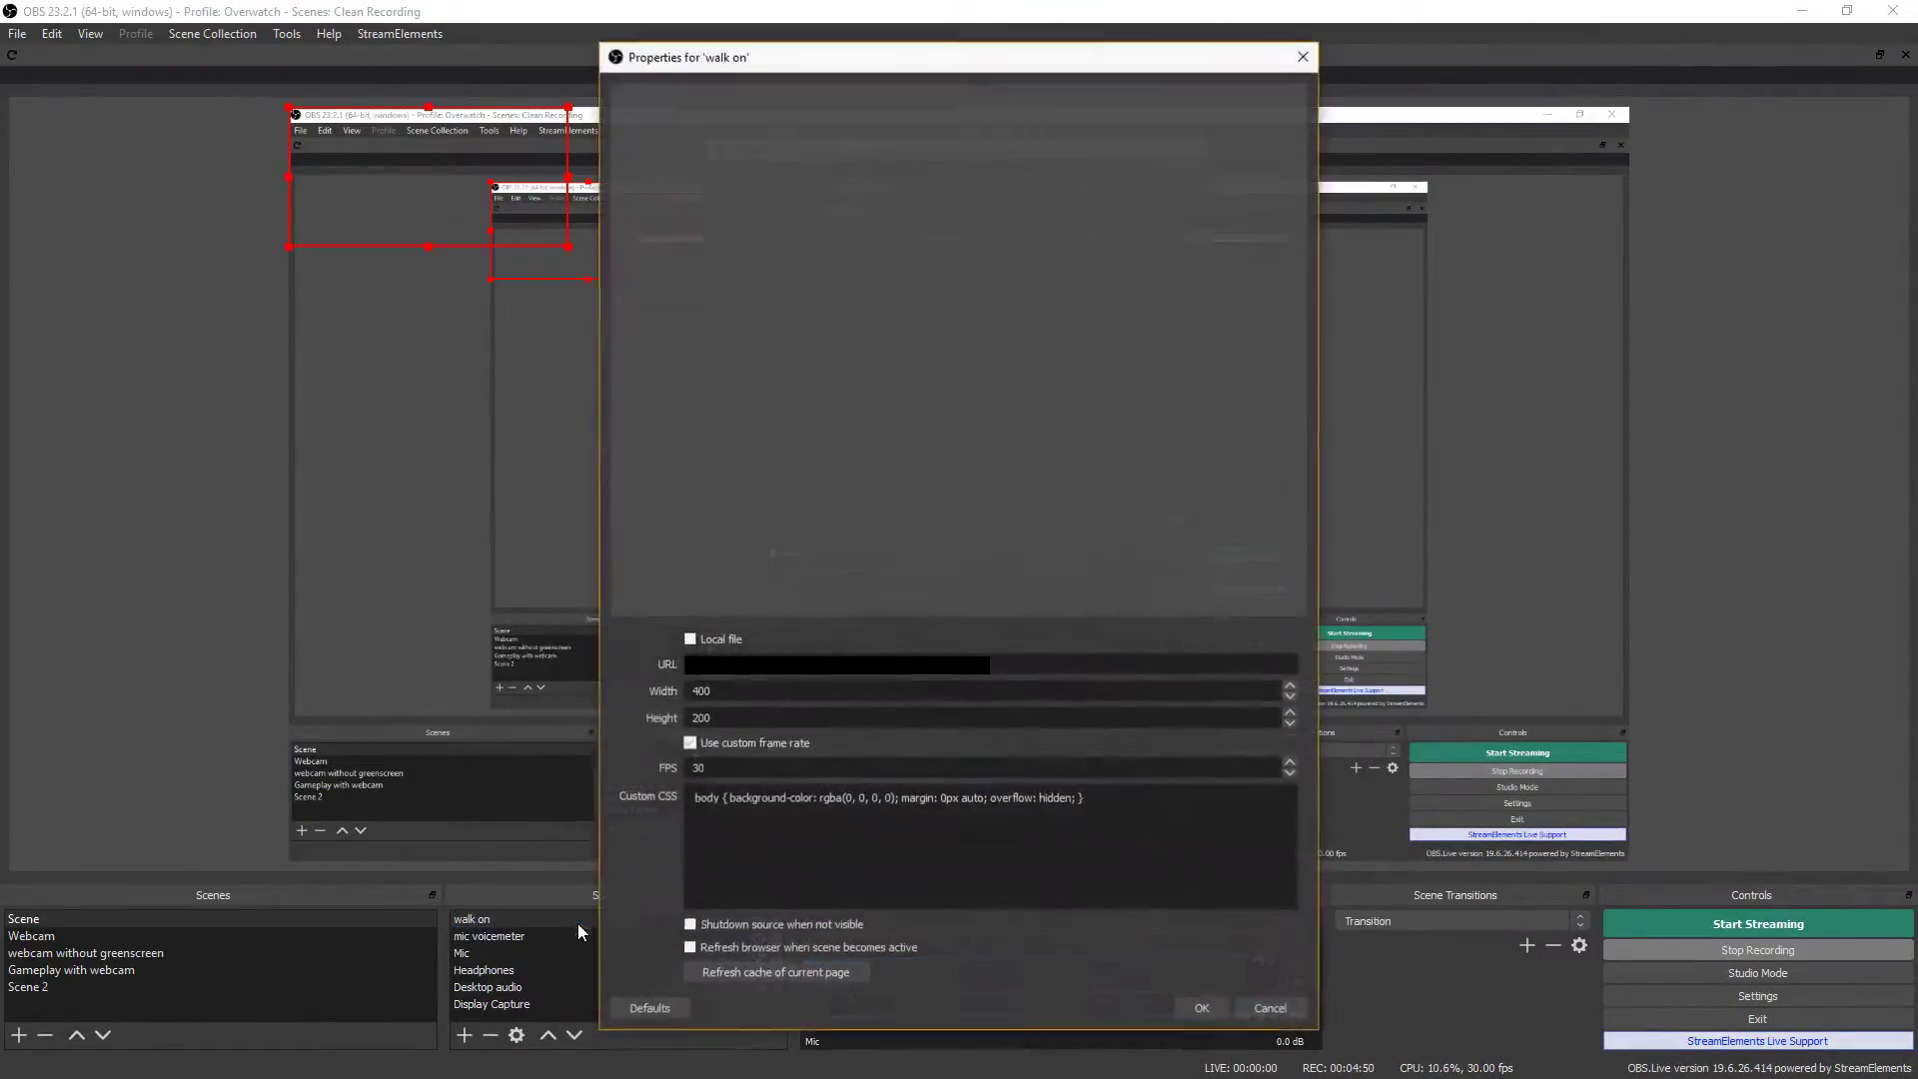
pyautogui.doubleClick(737, 690)
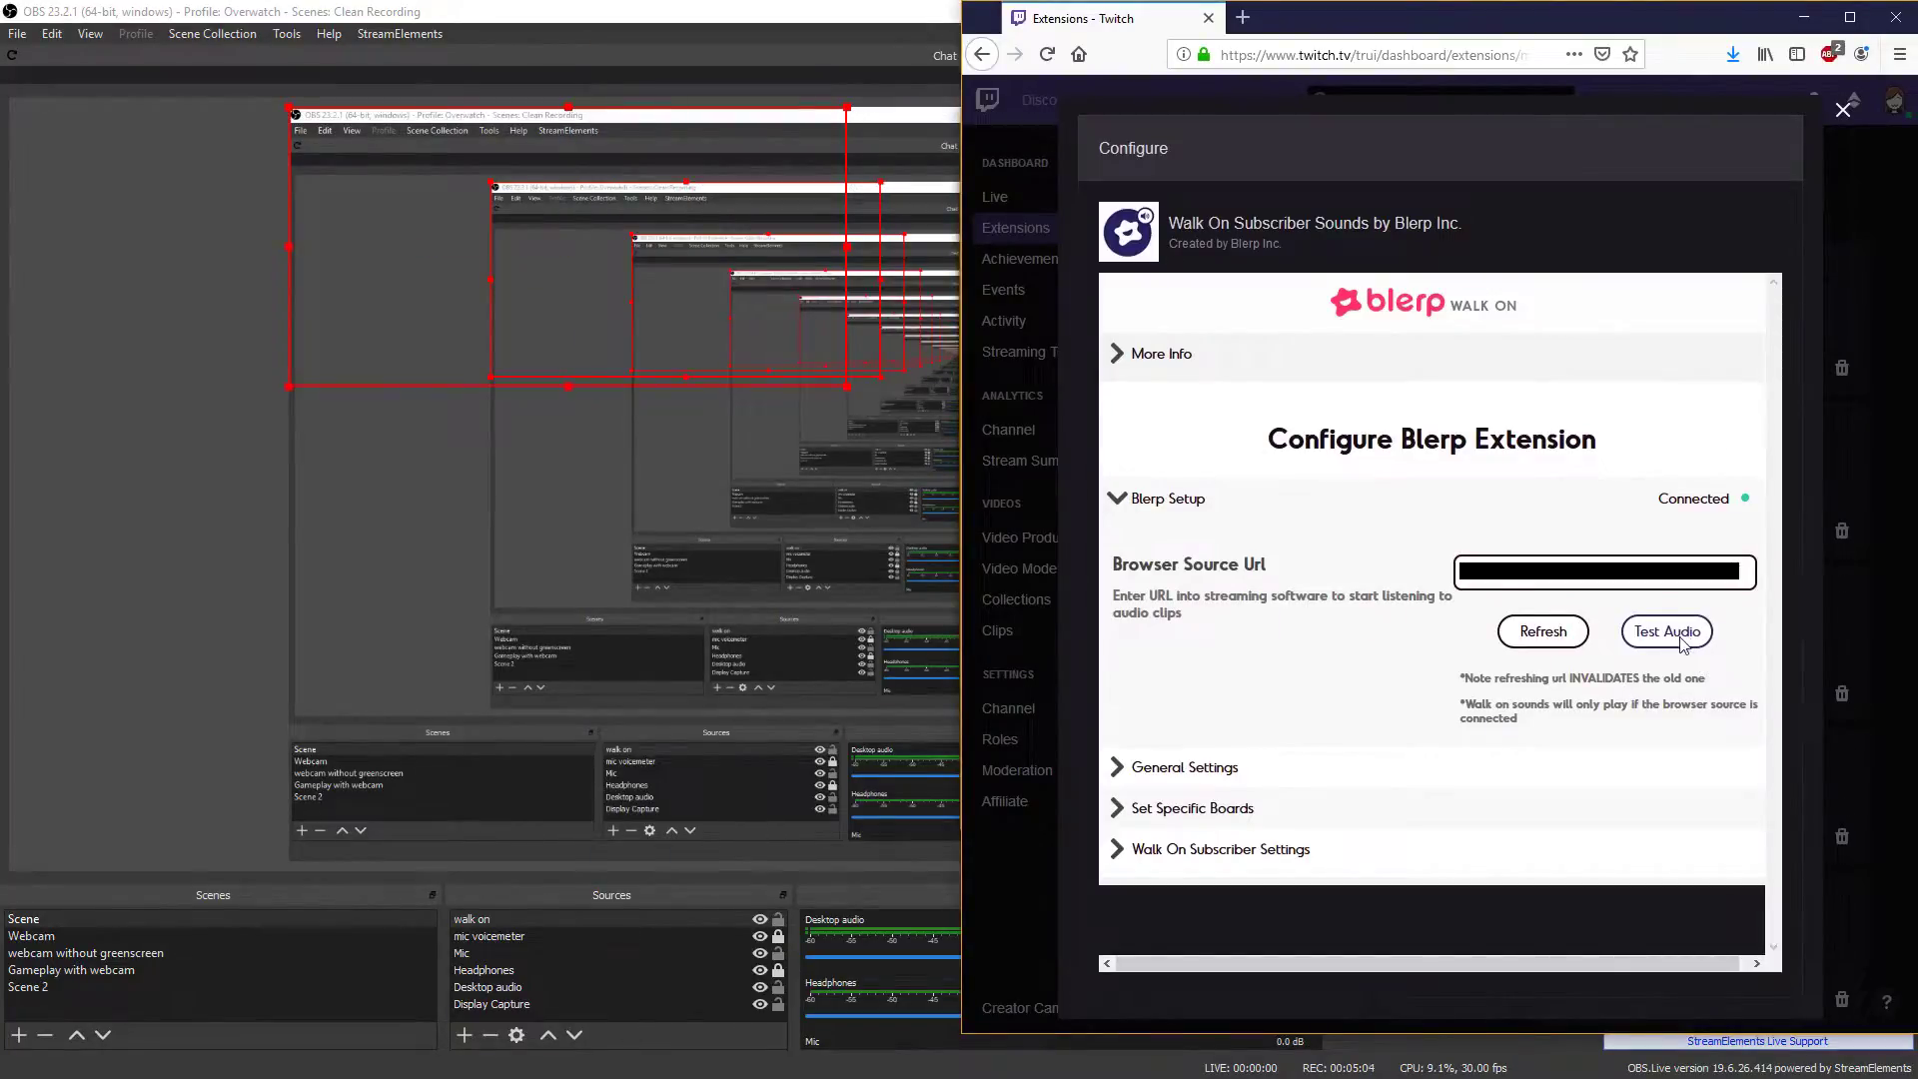
pyautogui.click(1681, 639)
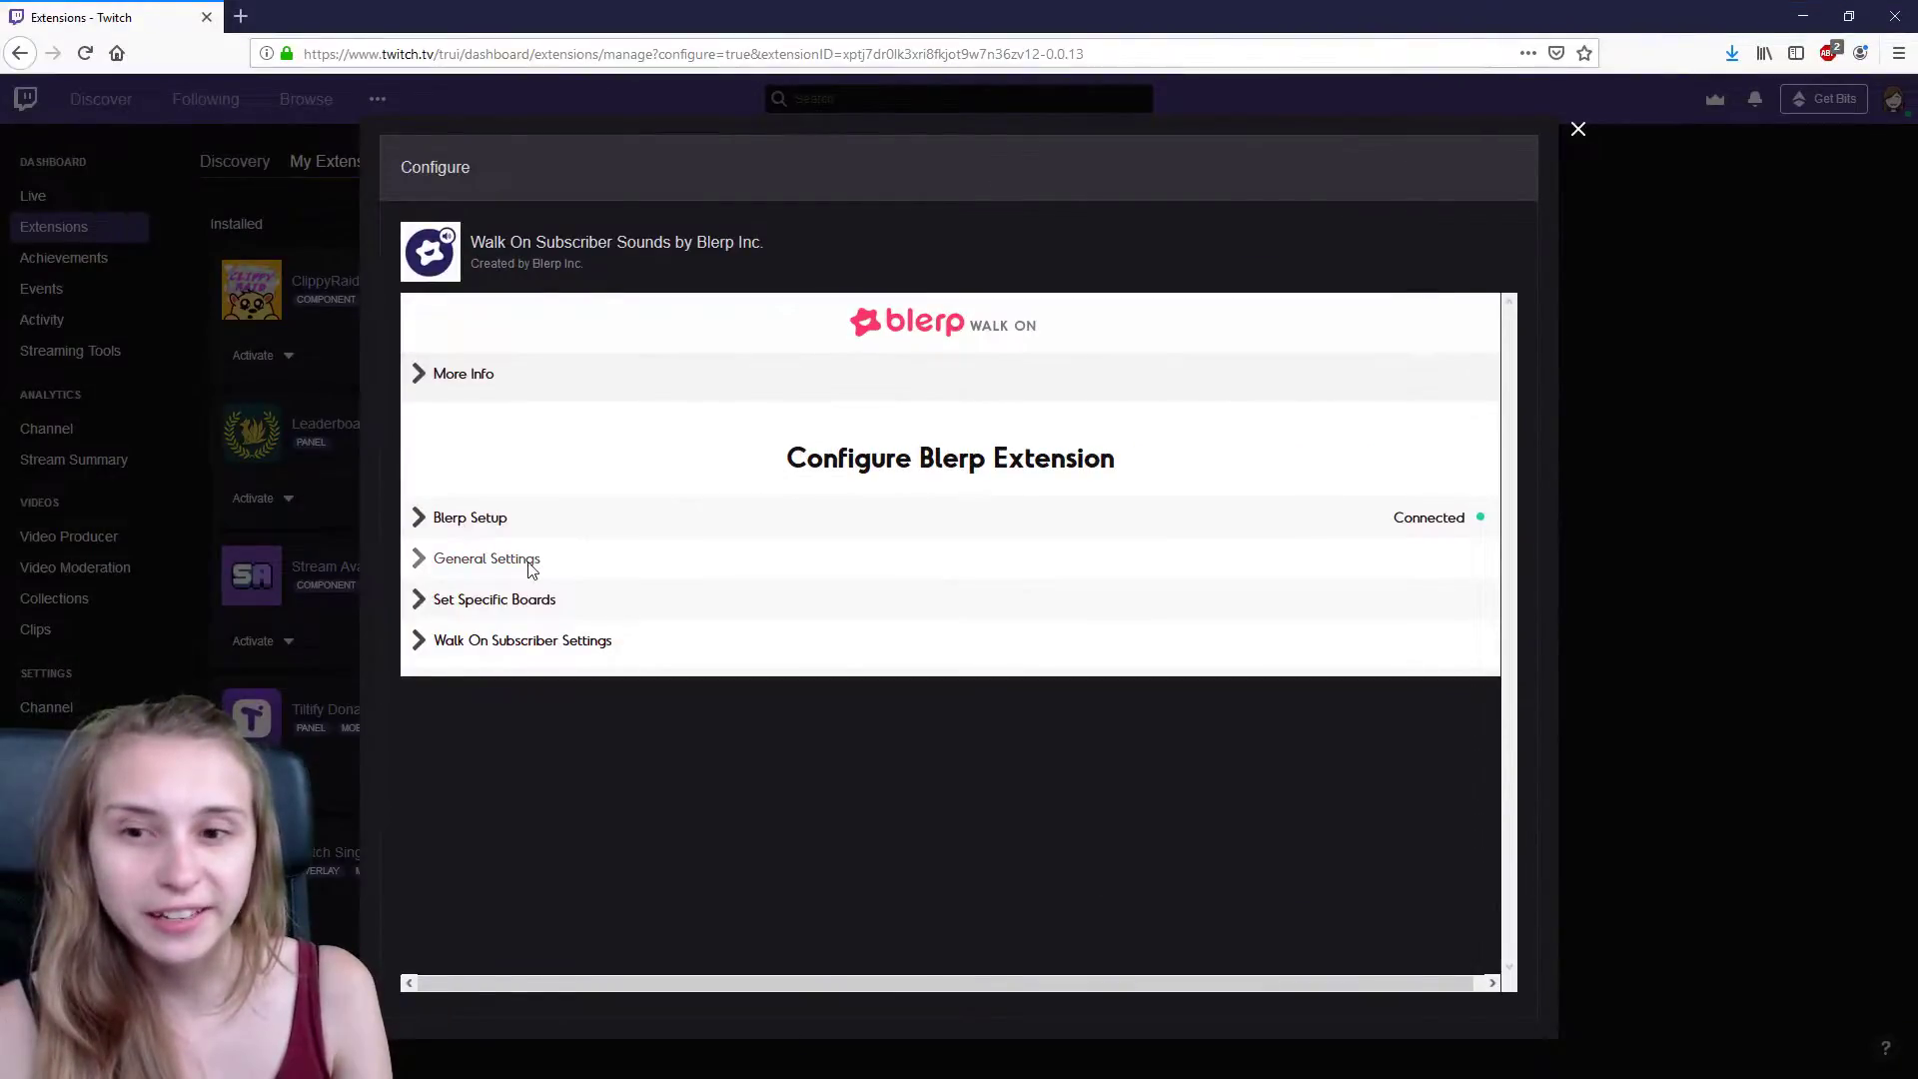
# Step: Review Blerp's general settings, including volume, and keep the audience rating at PG
pyautogui.click(530, 568)
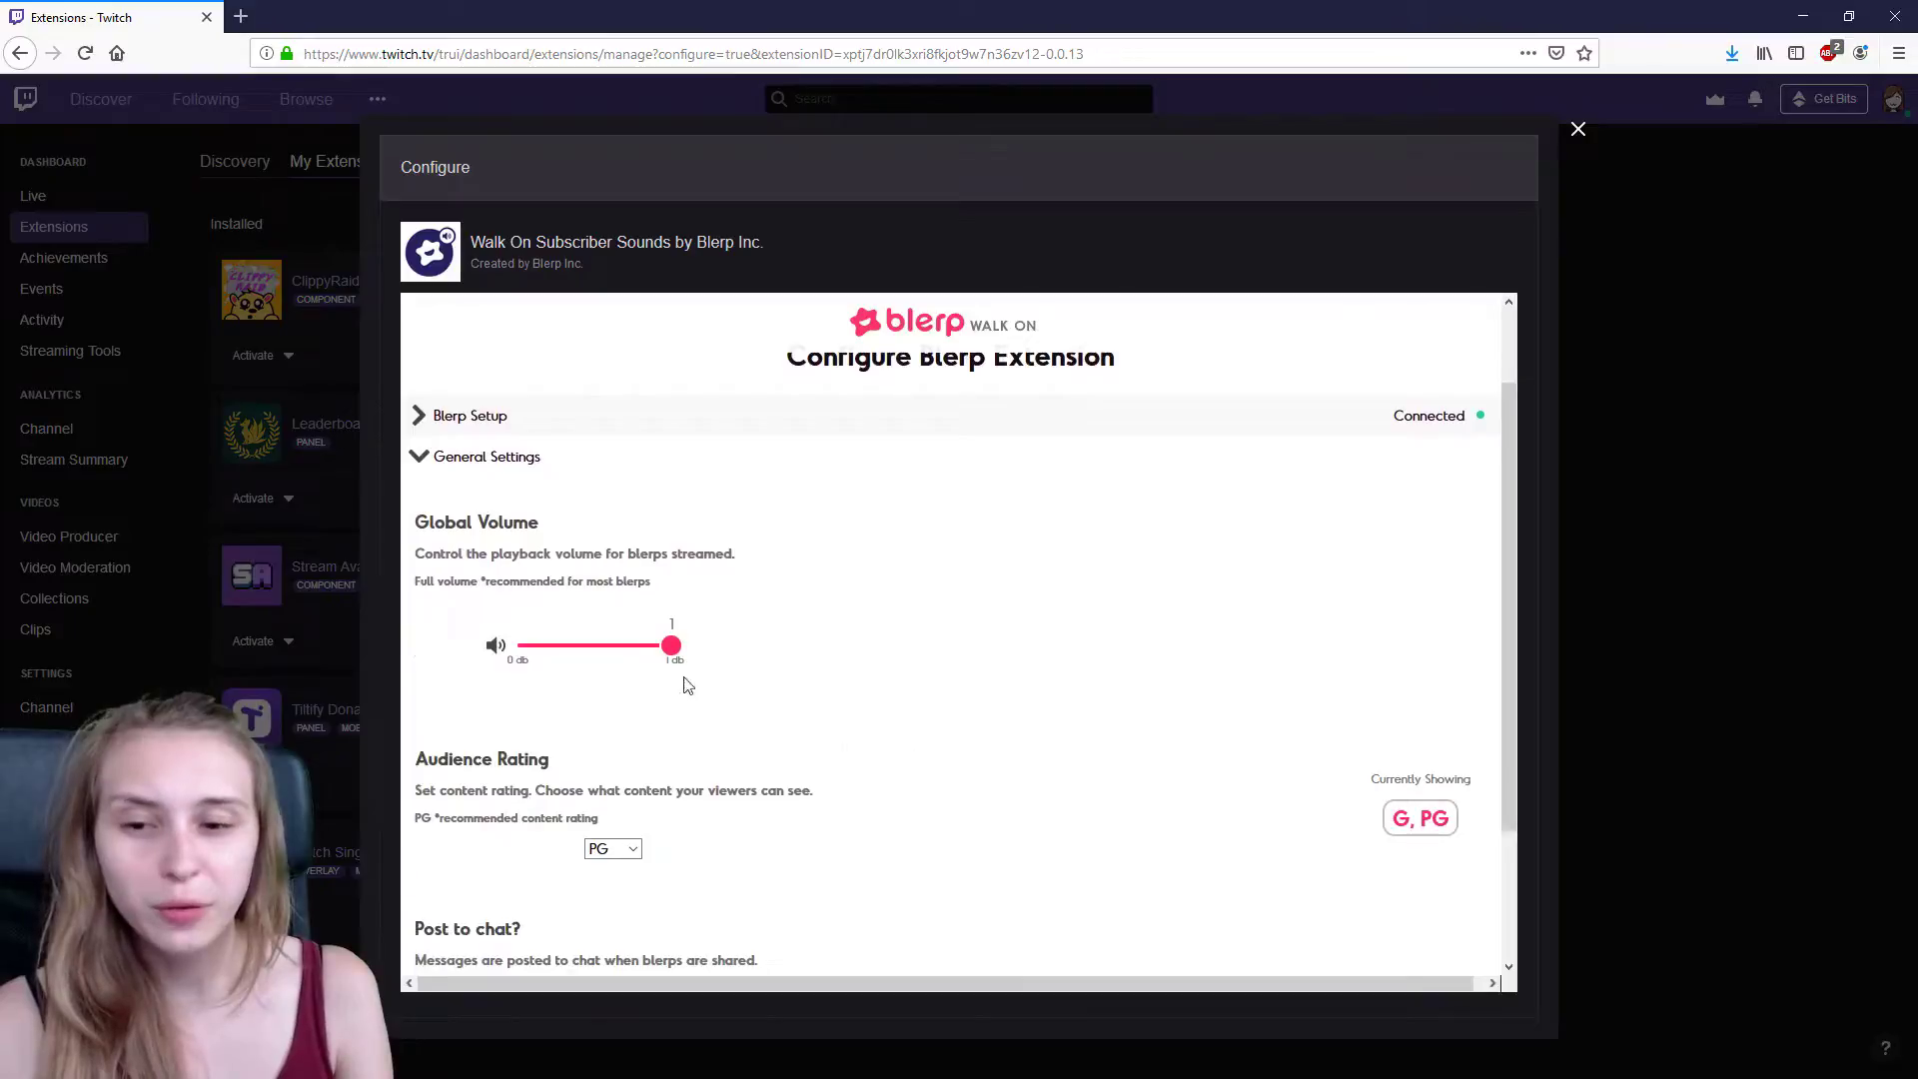
pyautogui.moveTo(670, 647); pyautogui.dragTo(561, 649)
pyautogui.scroll(-2, 619, 519)
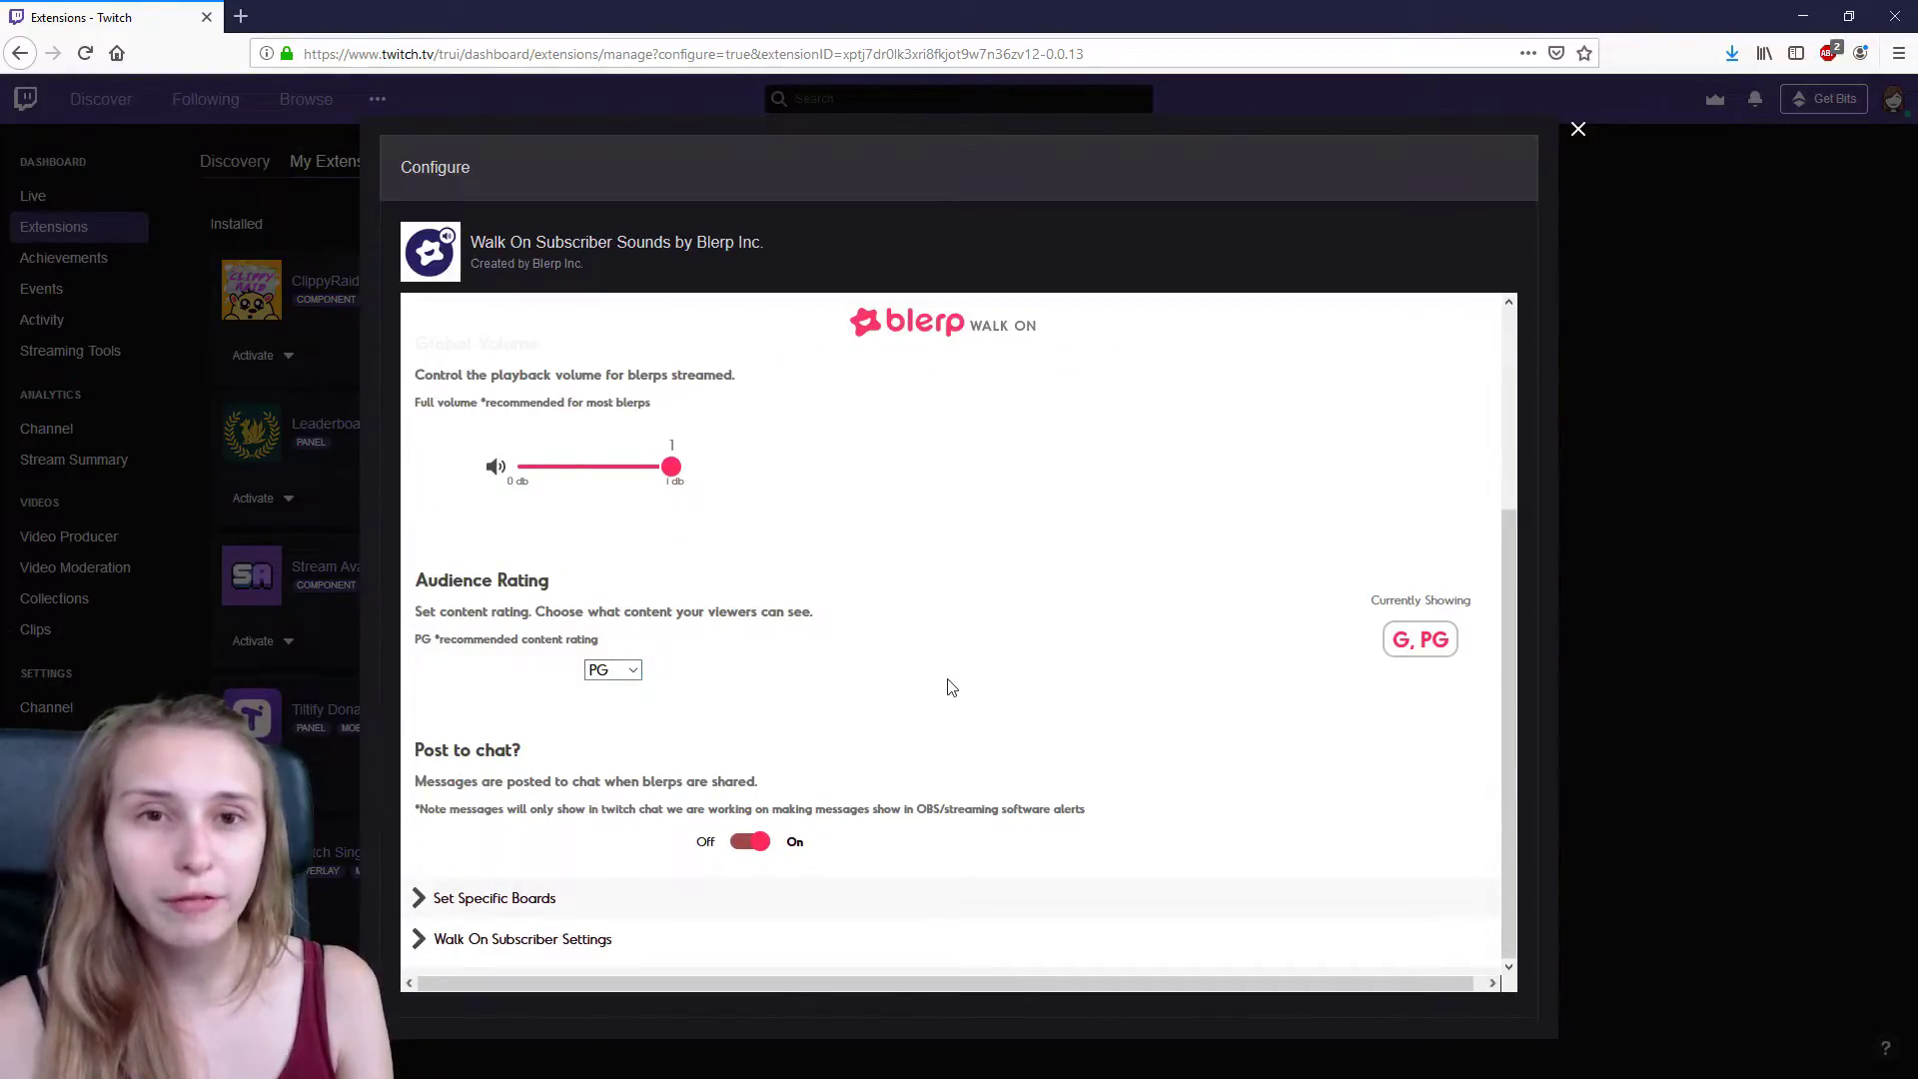
pyautogui.click(621, 669)
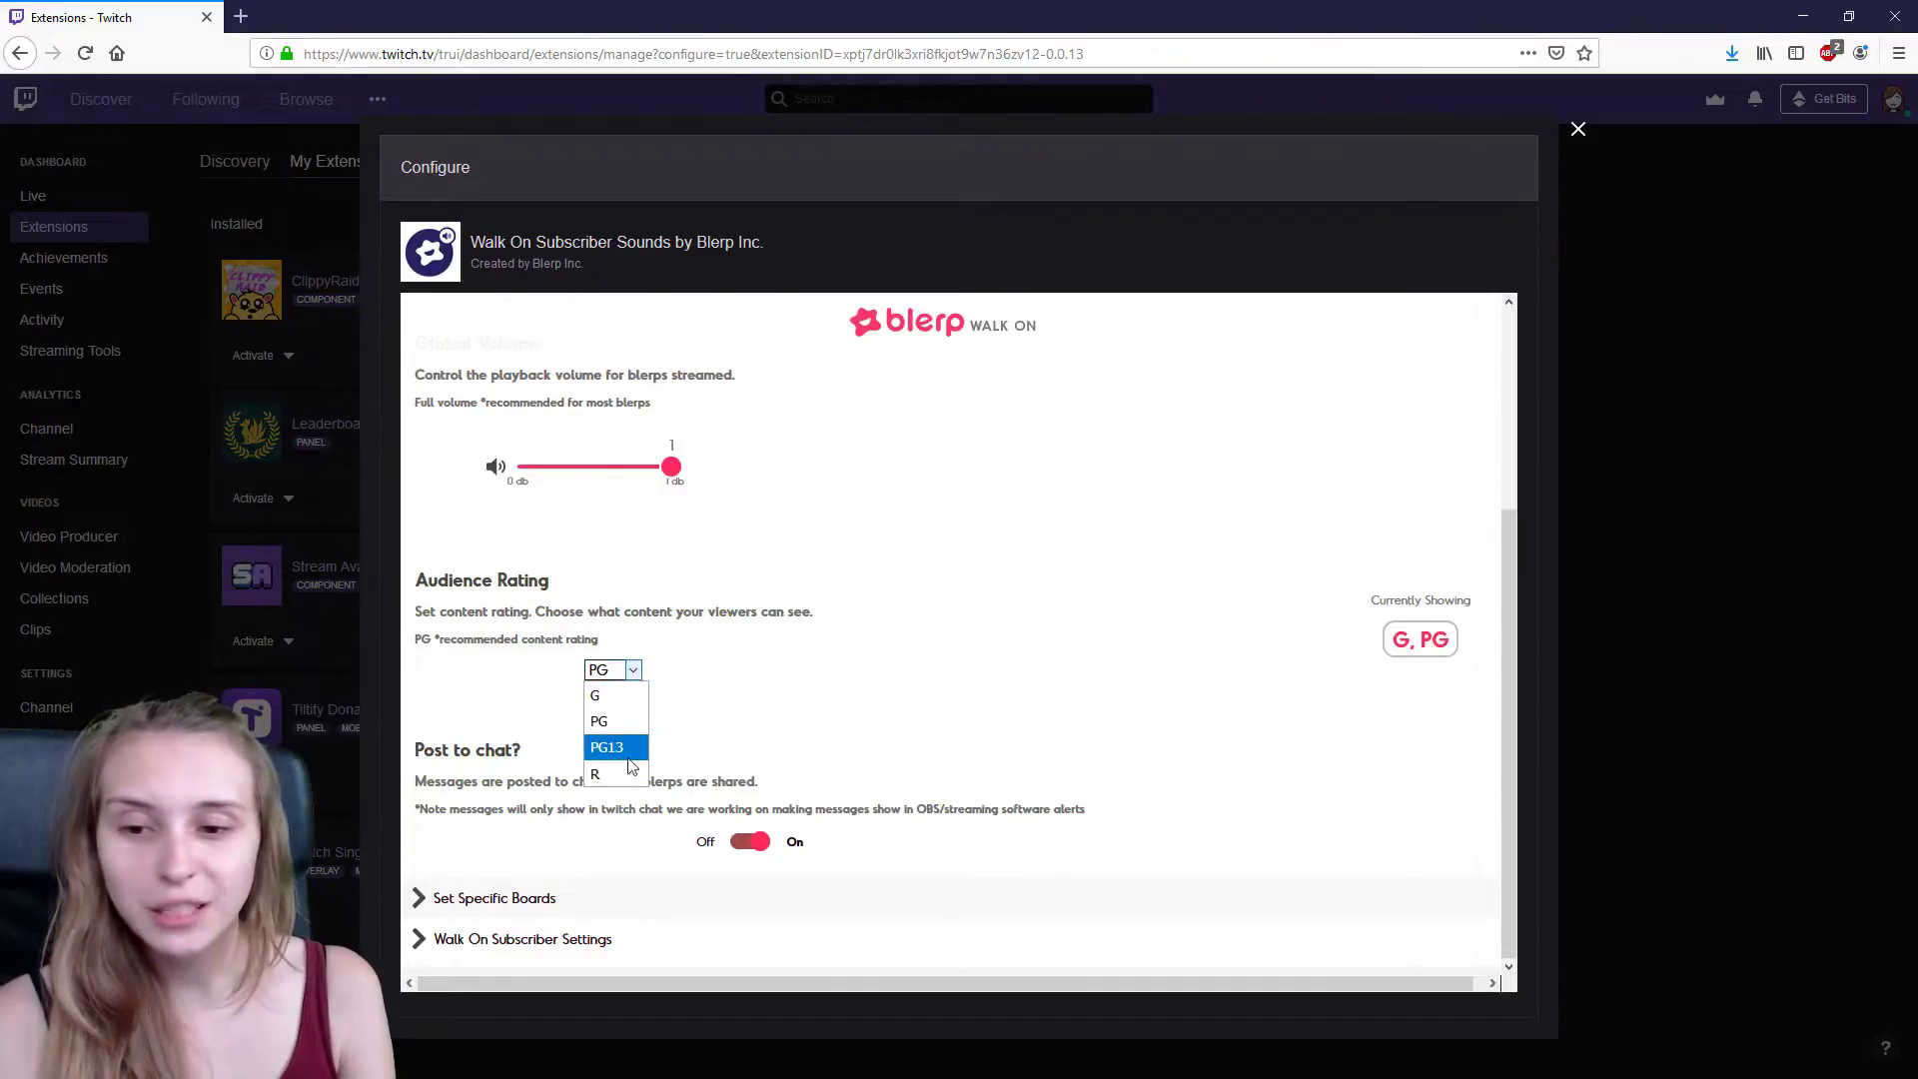
pyautogui.click(984, 654)
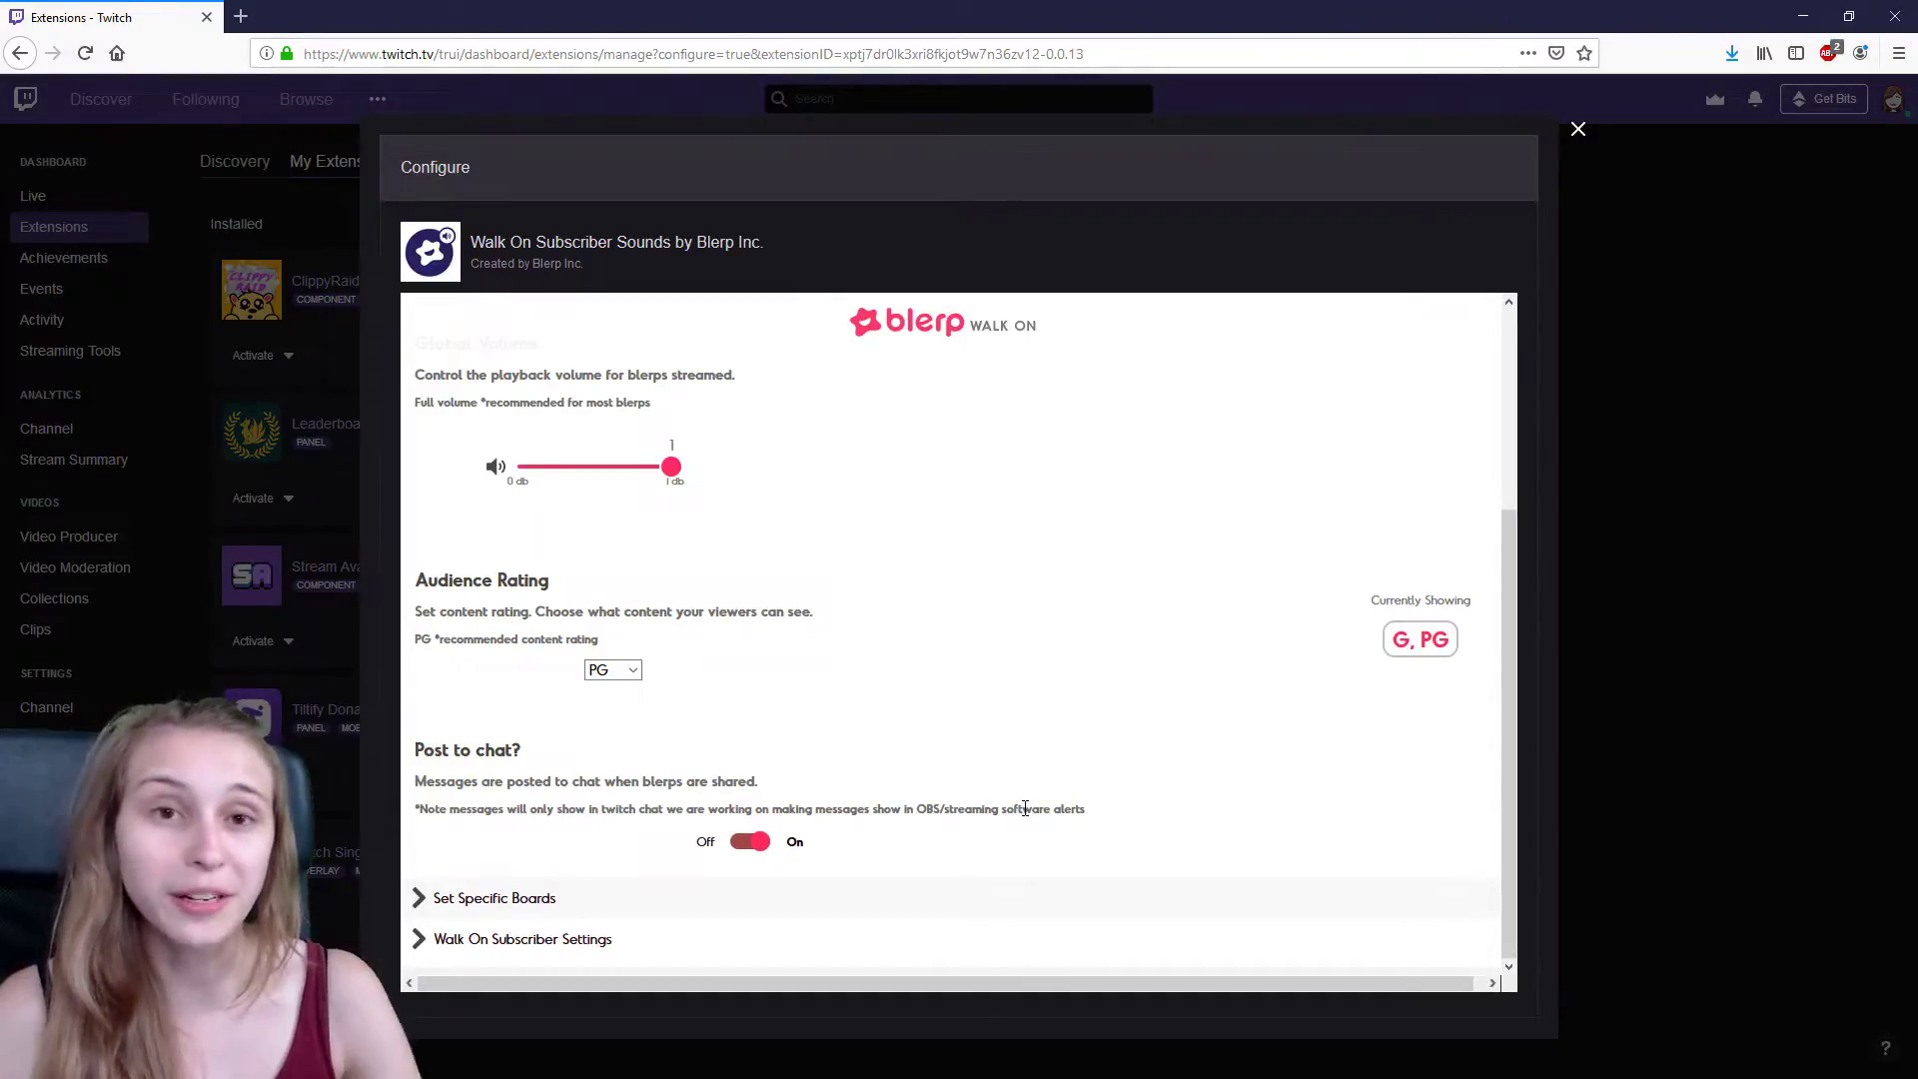
# Step: Check the specific soundboards picker without choosing boards, then reach the walk-on subscriber tier settings
pyautogui.click(984, 897)
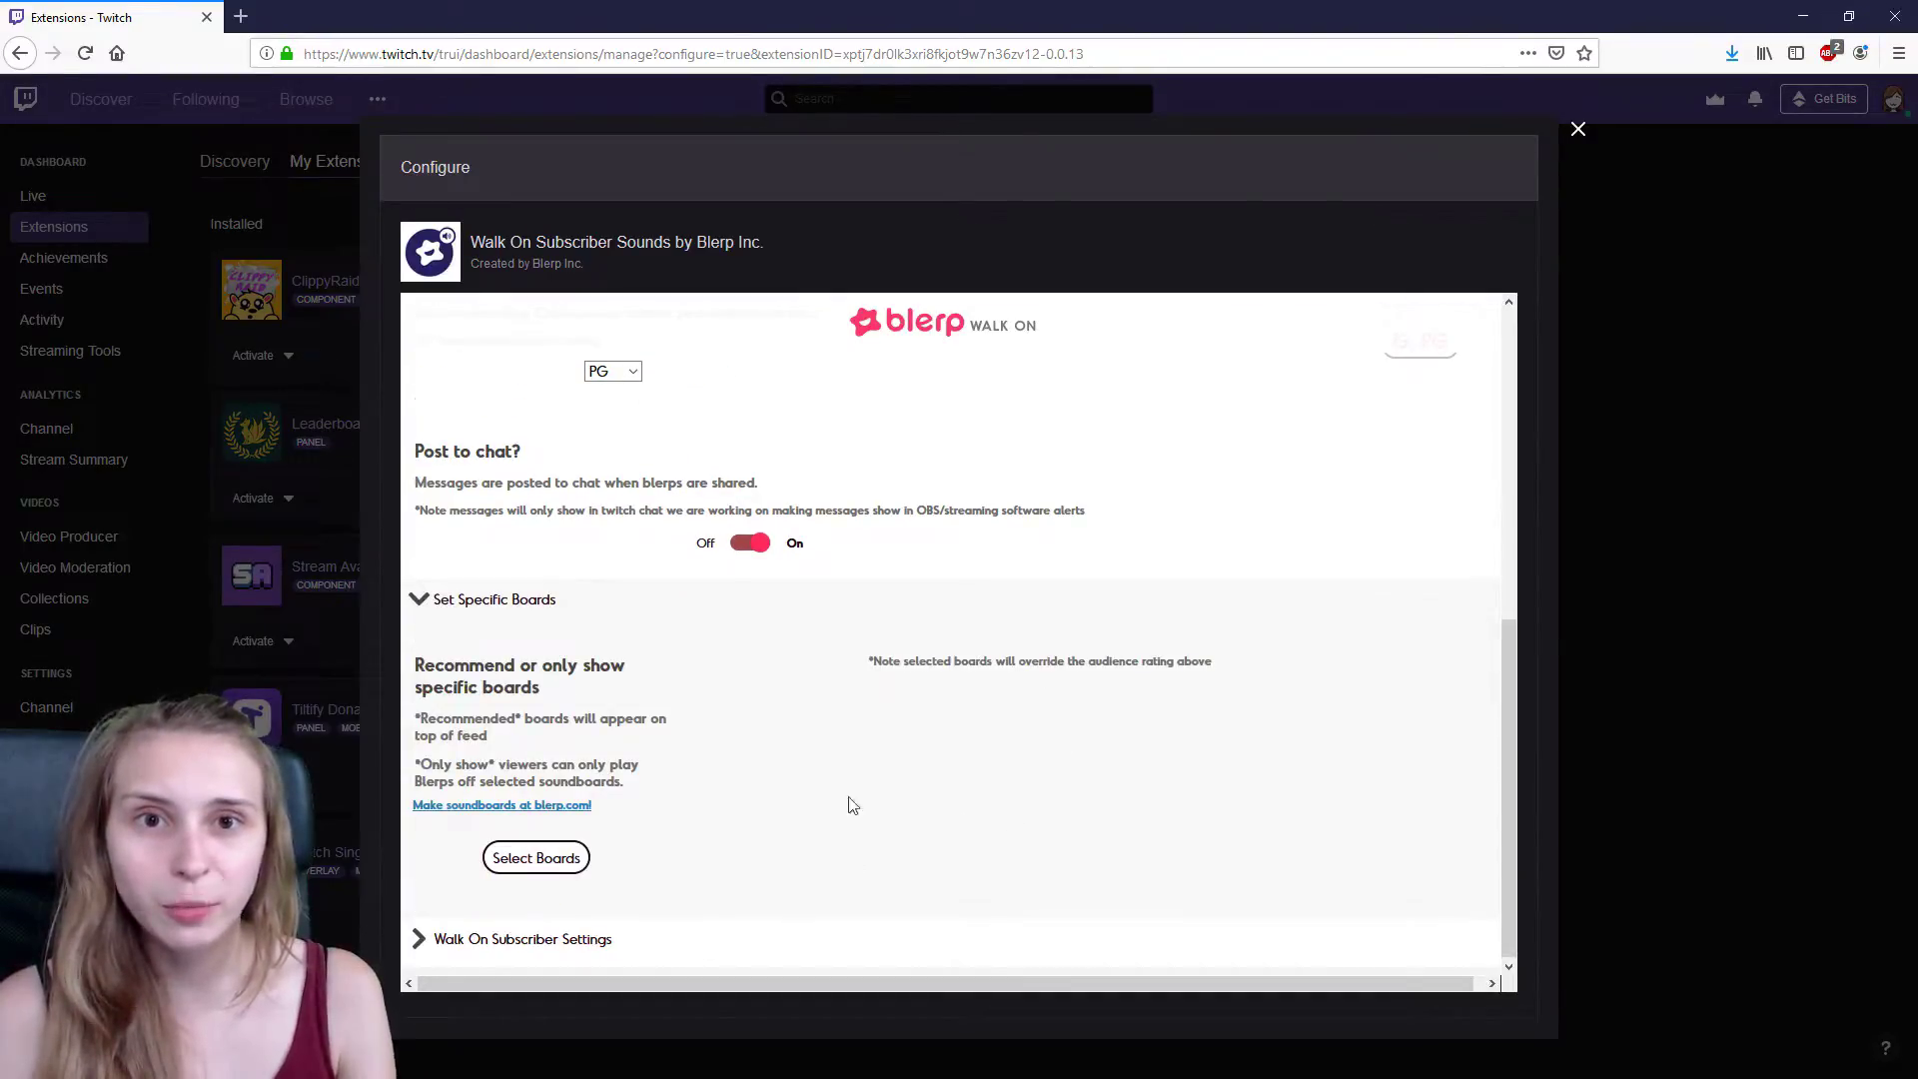
pyautogui.click(577, 856)
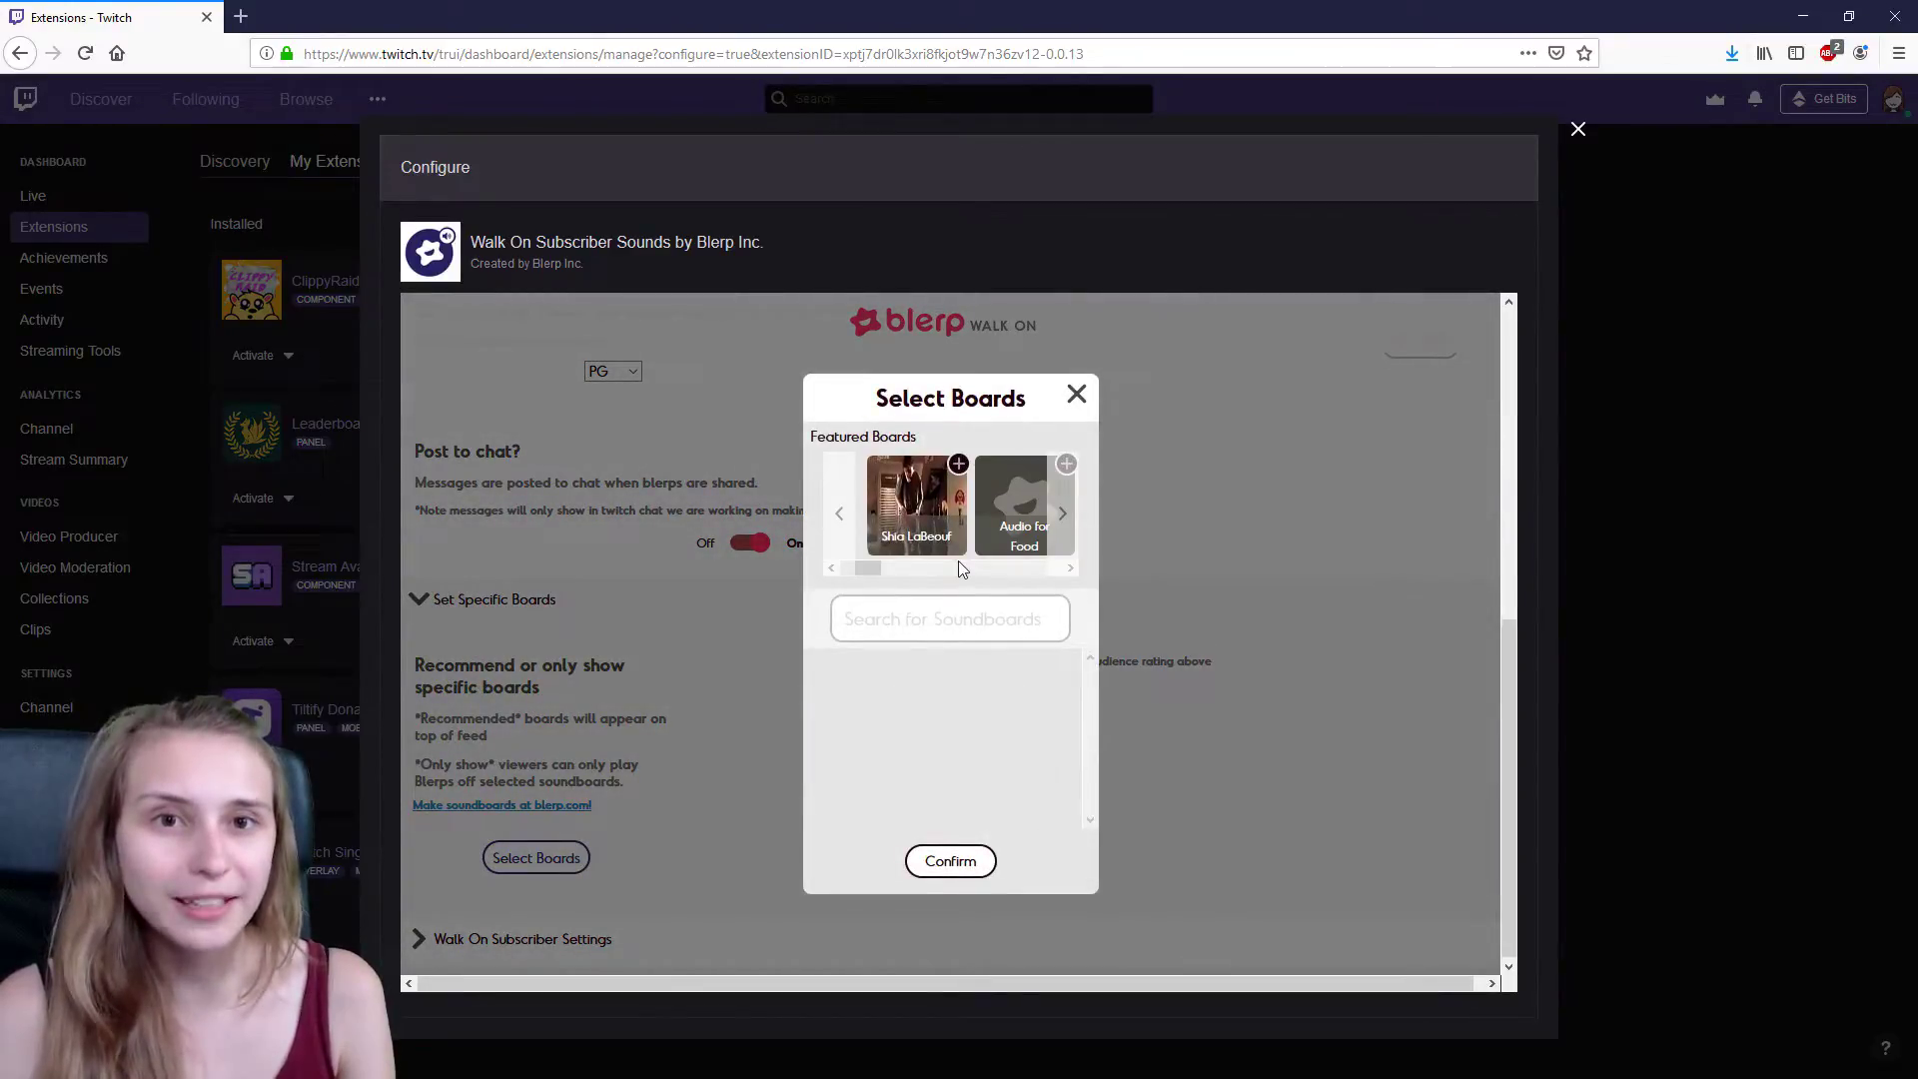
pyautogui.moveTo(871, 575); pyautogui.dragTo(976, 611)
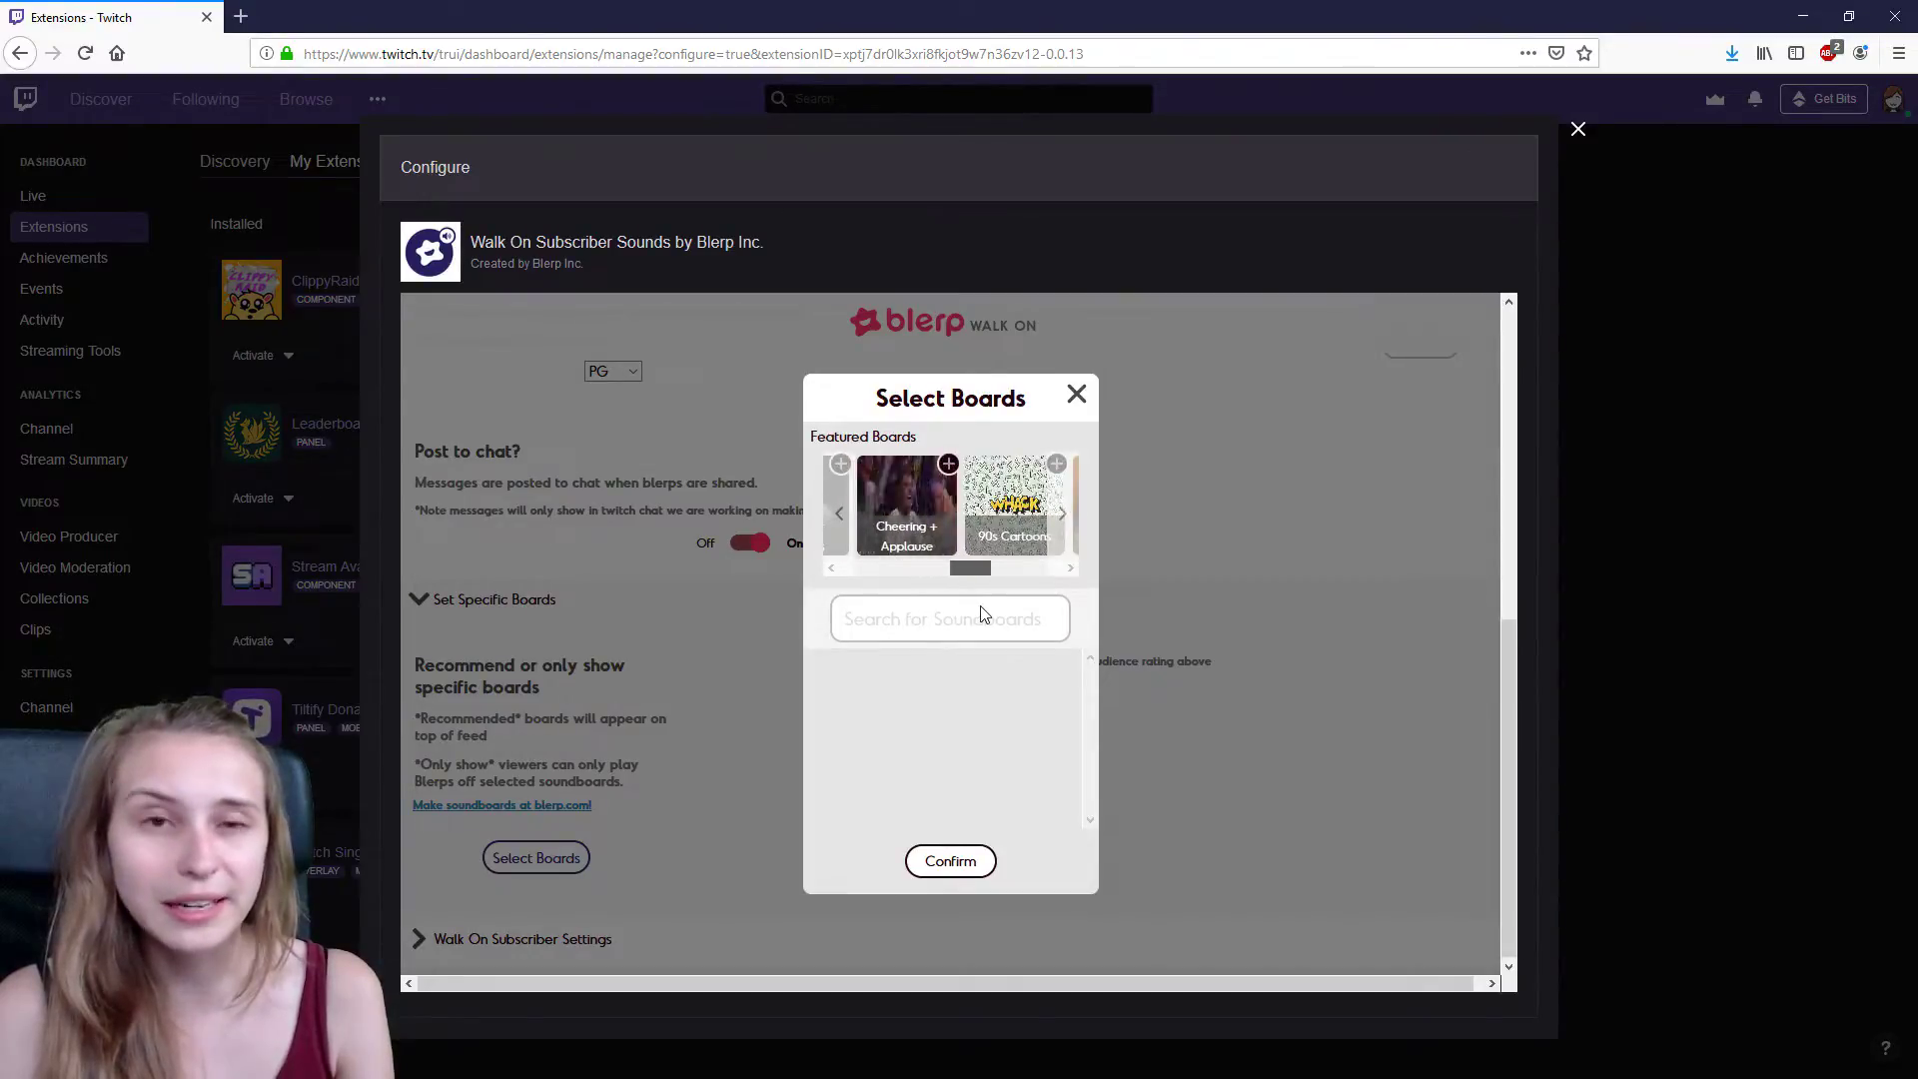
pyautogui.click(542, 571)
pyautogui.scroll(-3, 543, 571)
pyautogui.click(543, 571)
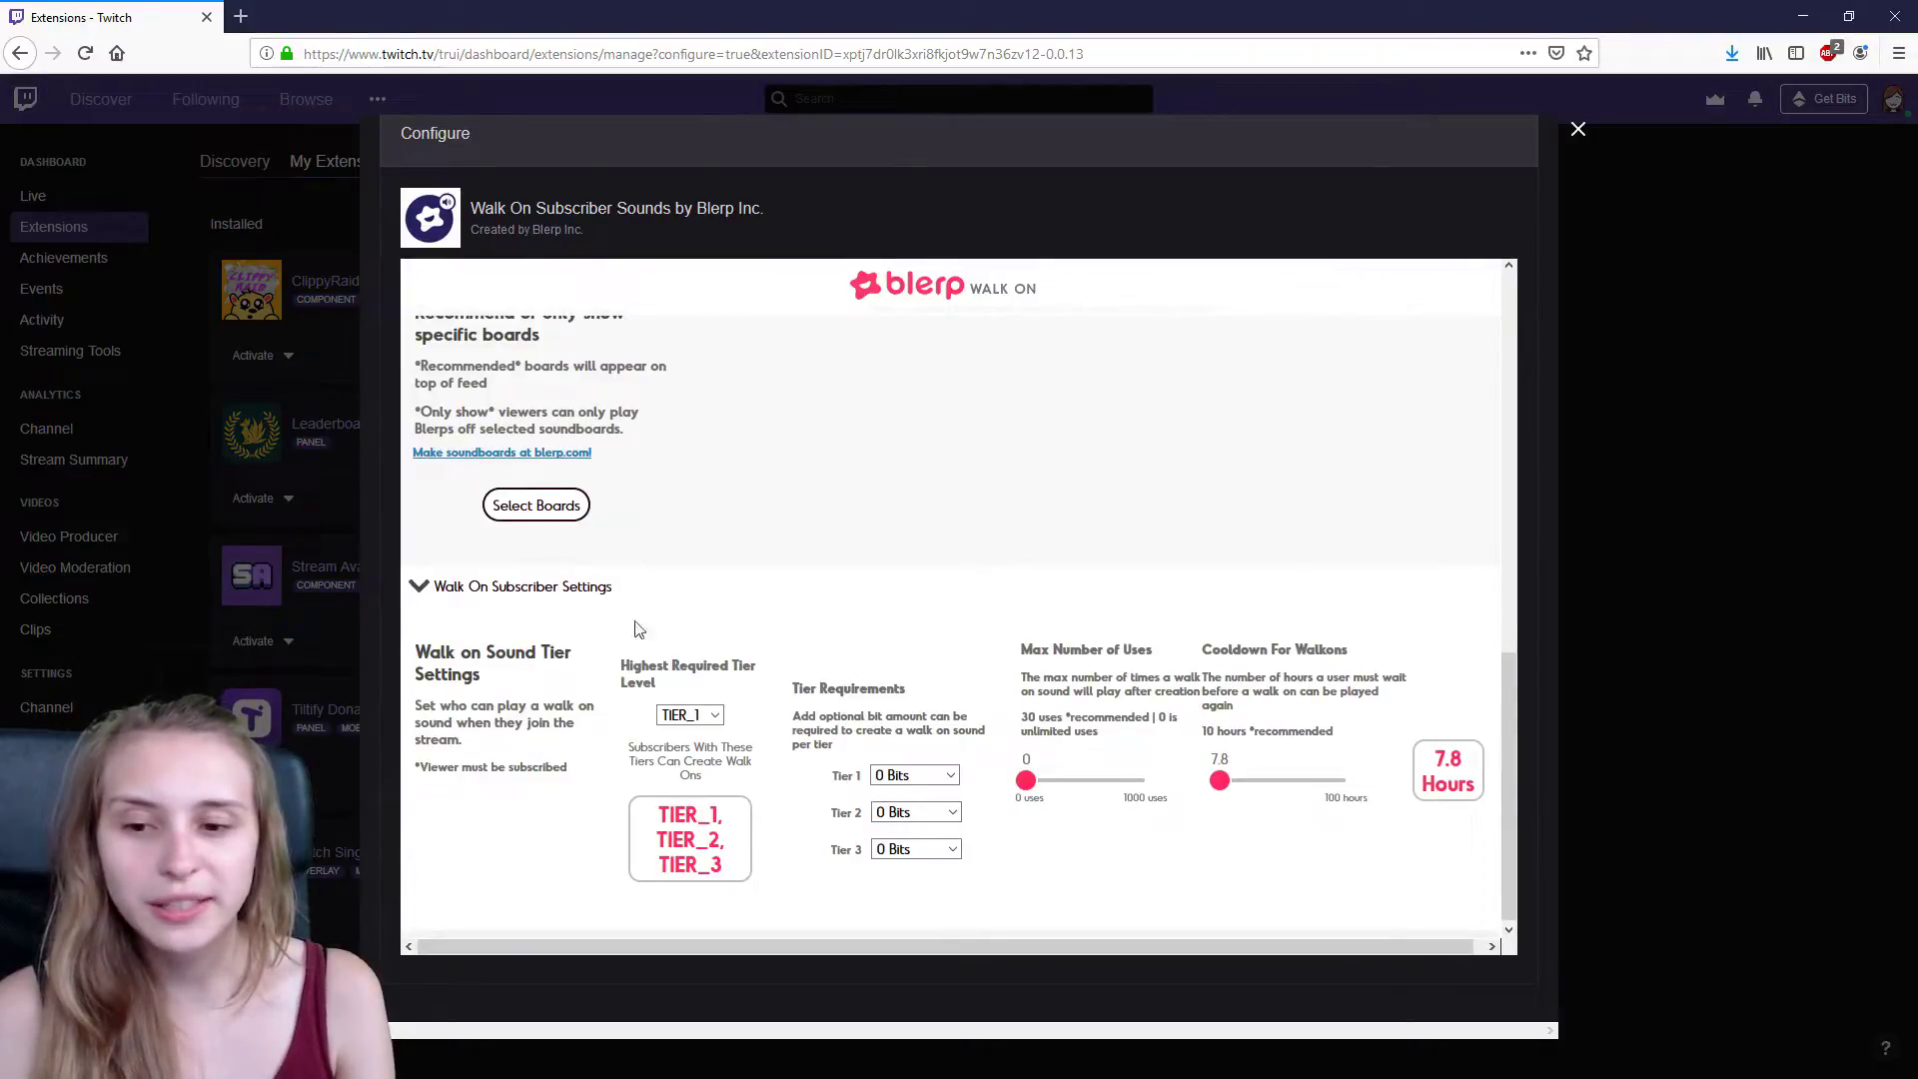
# Step: Keep TIER_1 as the highest required tier in the Blerp configuration
pyautogui.click(711, 717)
pyautogui.click(794, 653)
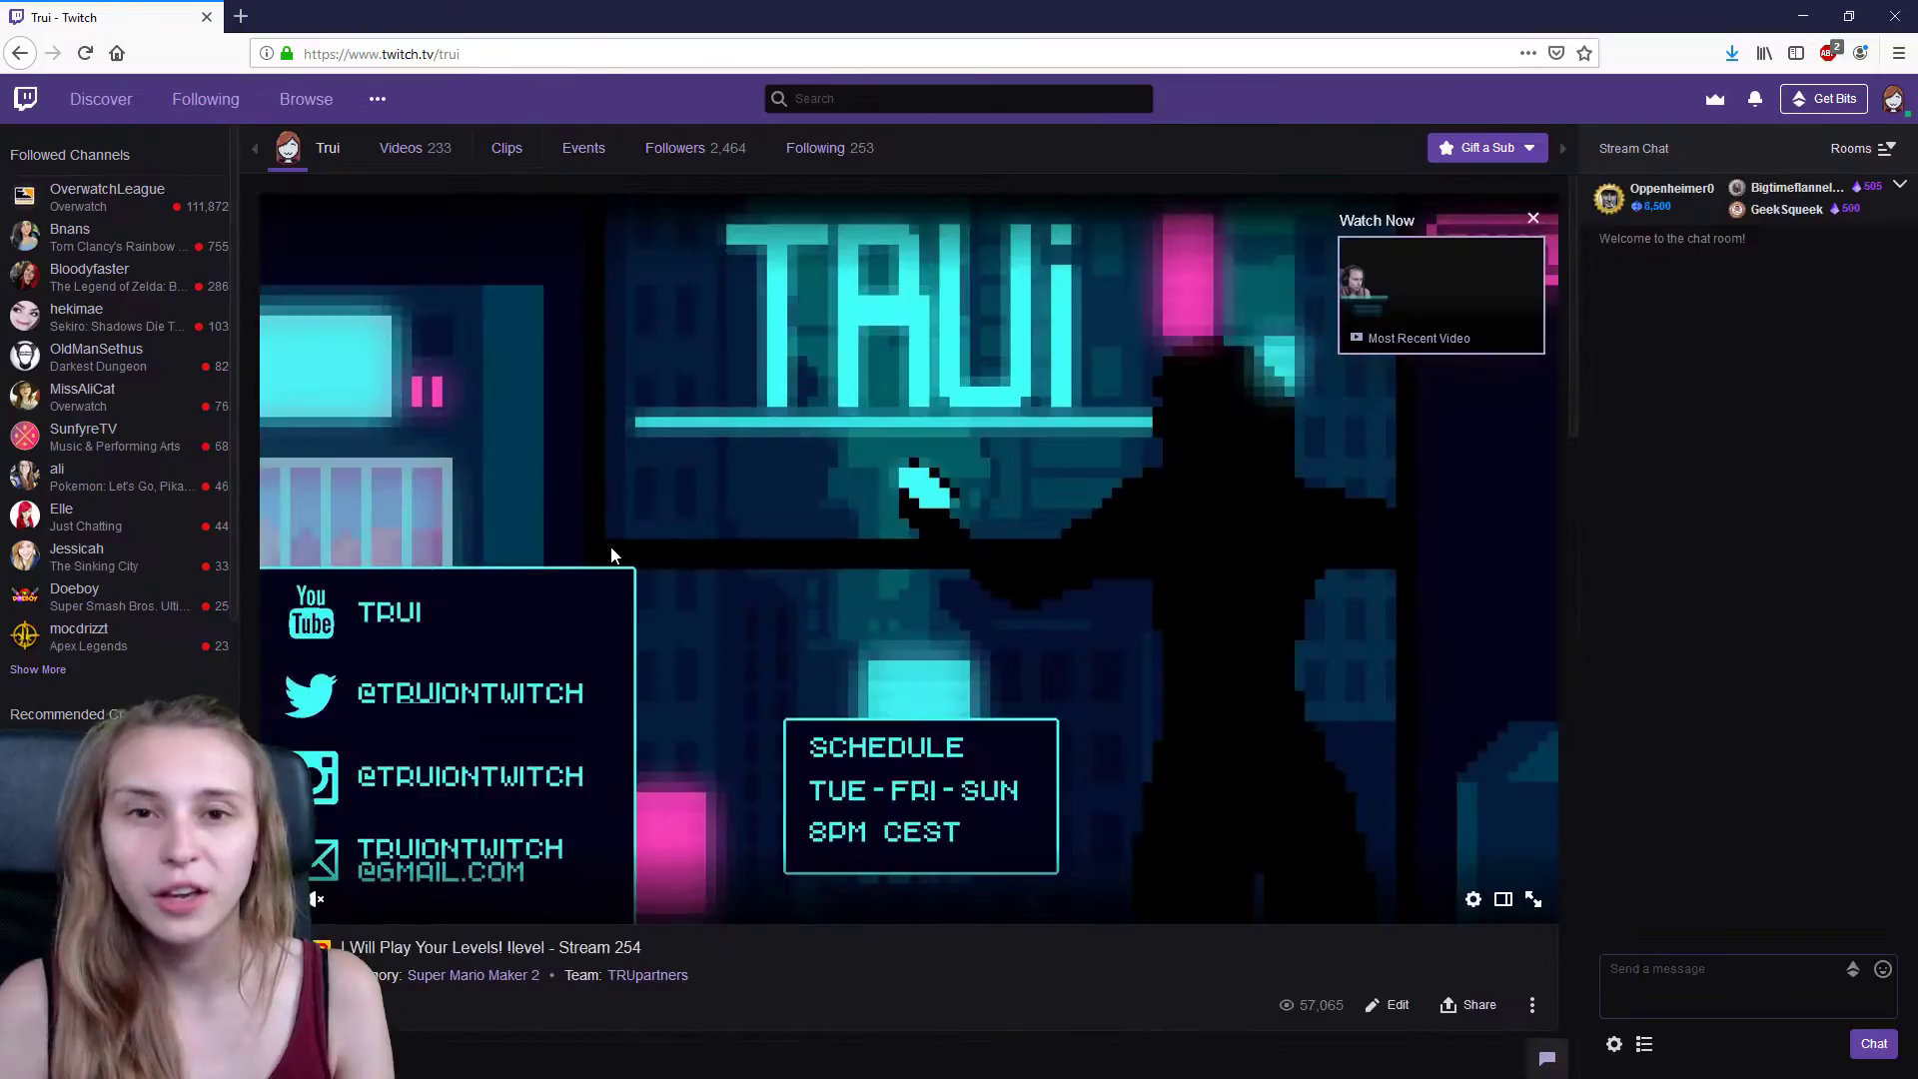
# Step: Add empty extension panel EXTENSION-PANEL-2 to the channel panels, then go to the creator dashboard
pyautogui.scroll(-4, 506, 552)
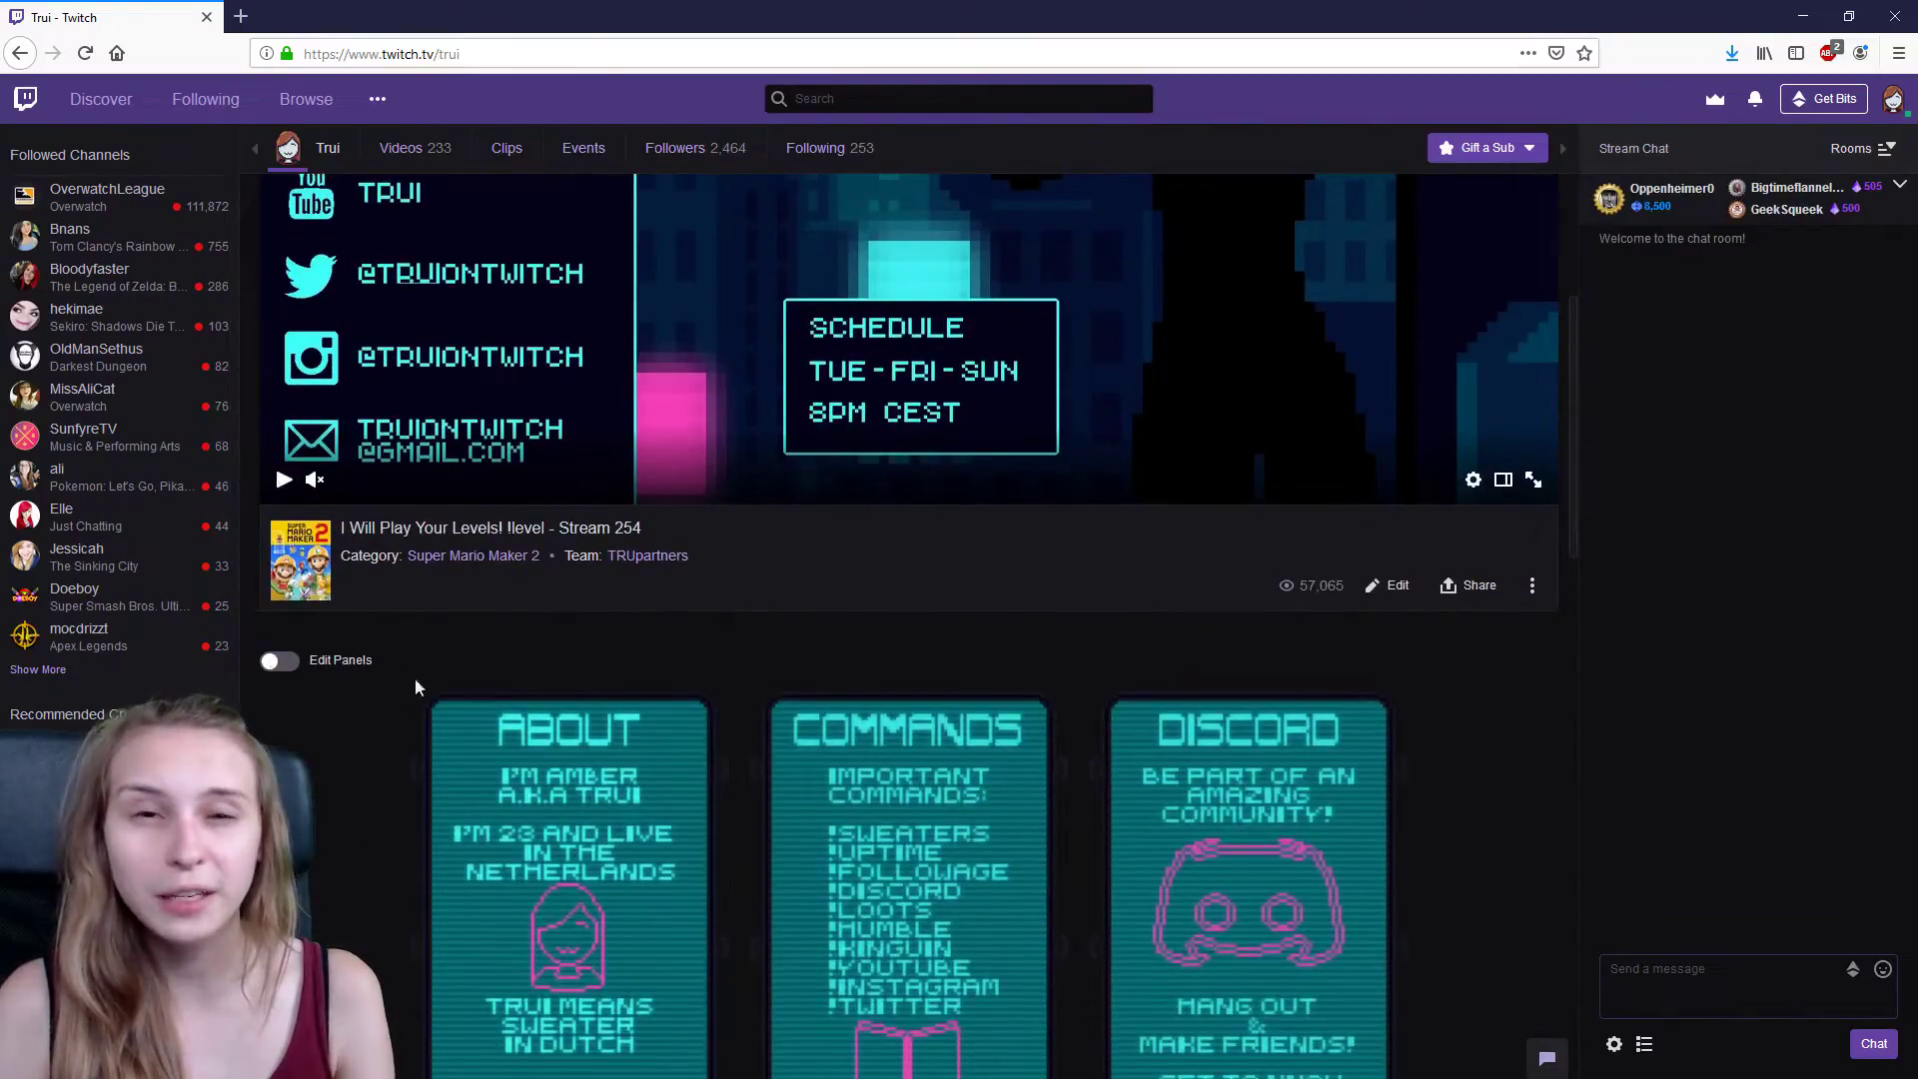
pyautogui.click(274, 662)
pyautogui.scroll(-6, 1465, 807)
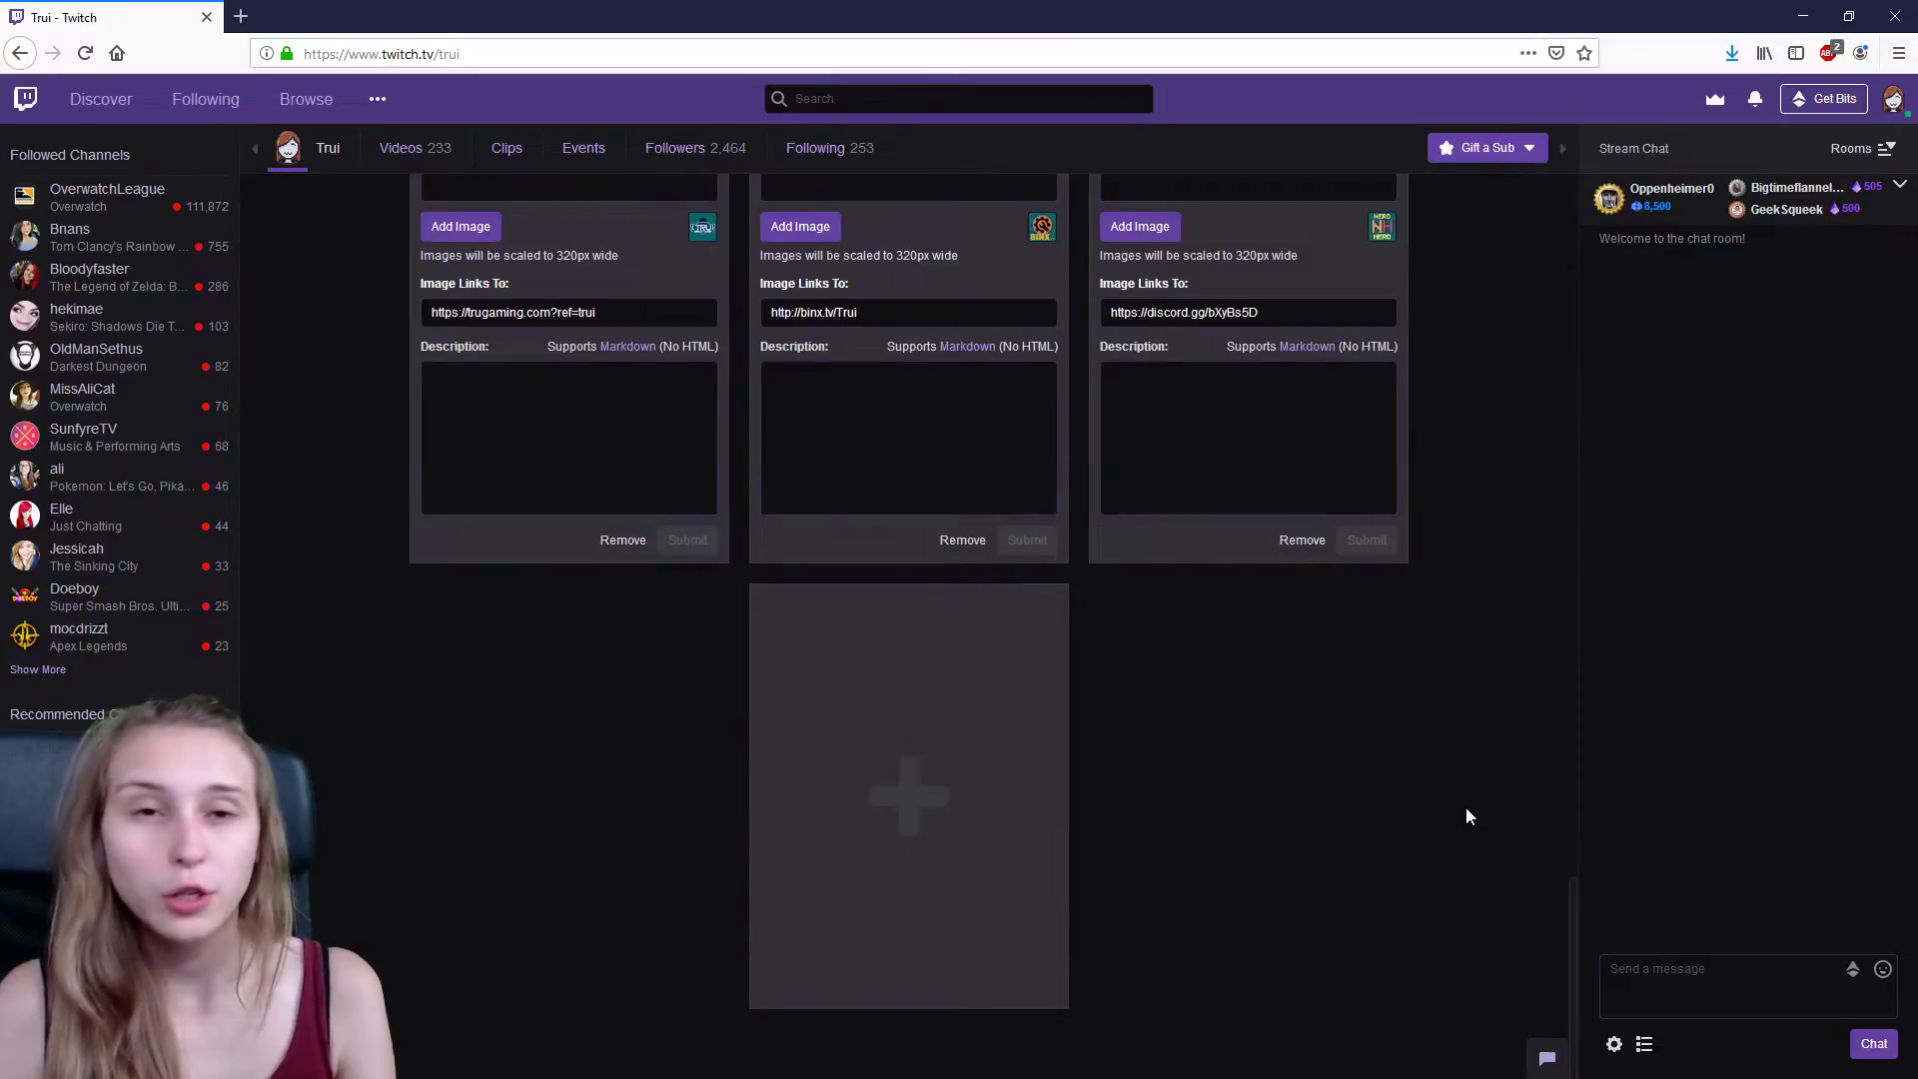
pyautogui.click(919, 791)
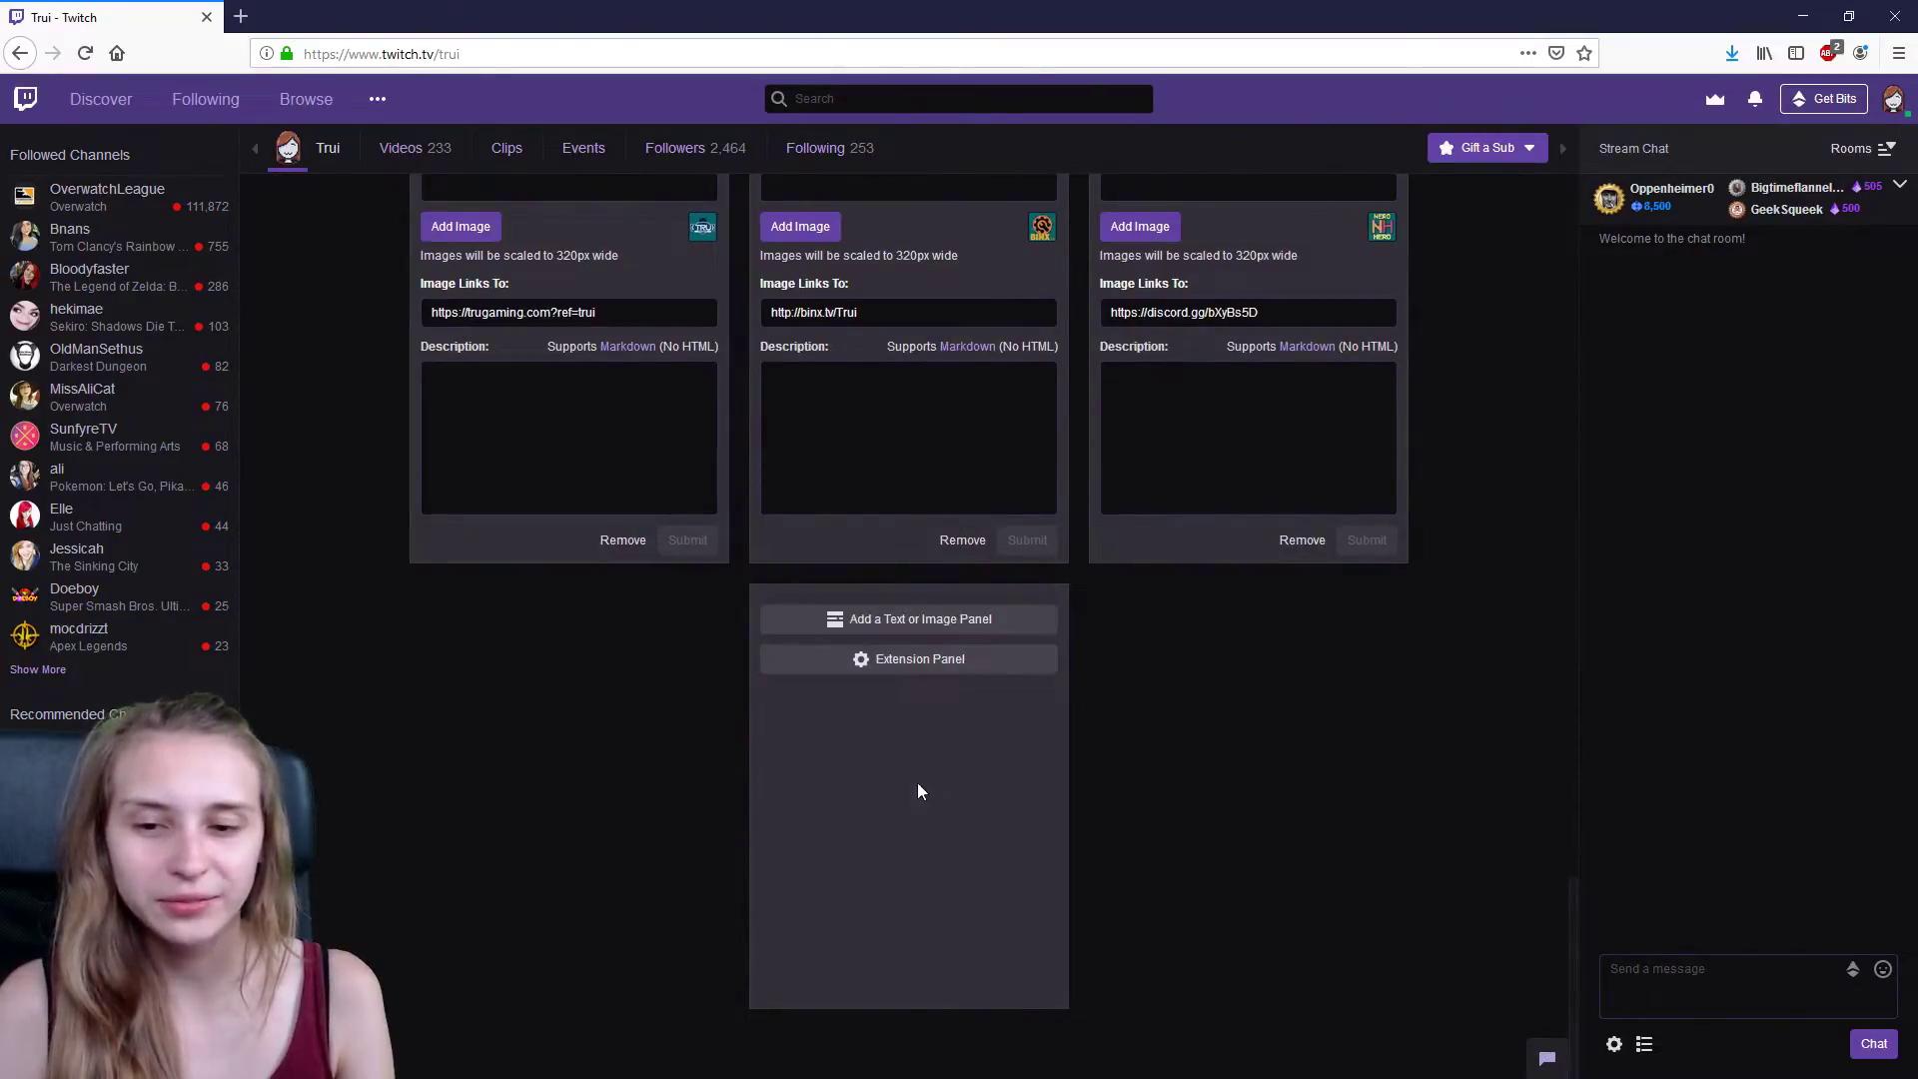
pyautogui.click(946, 670)
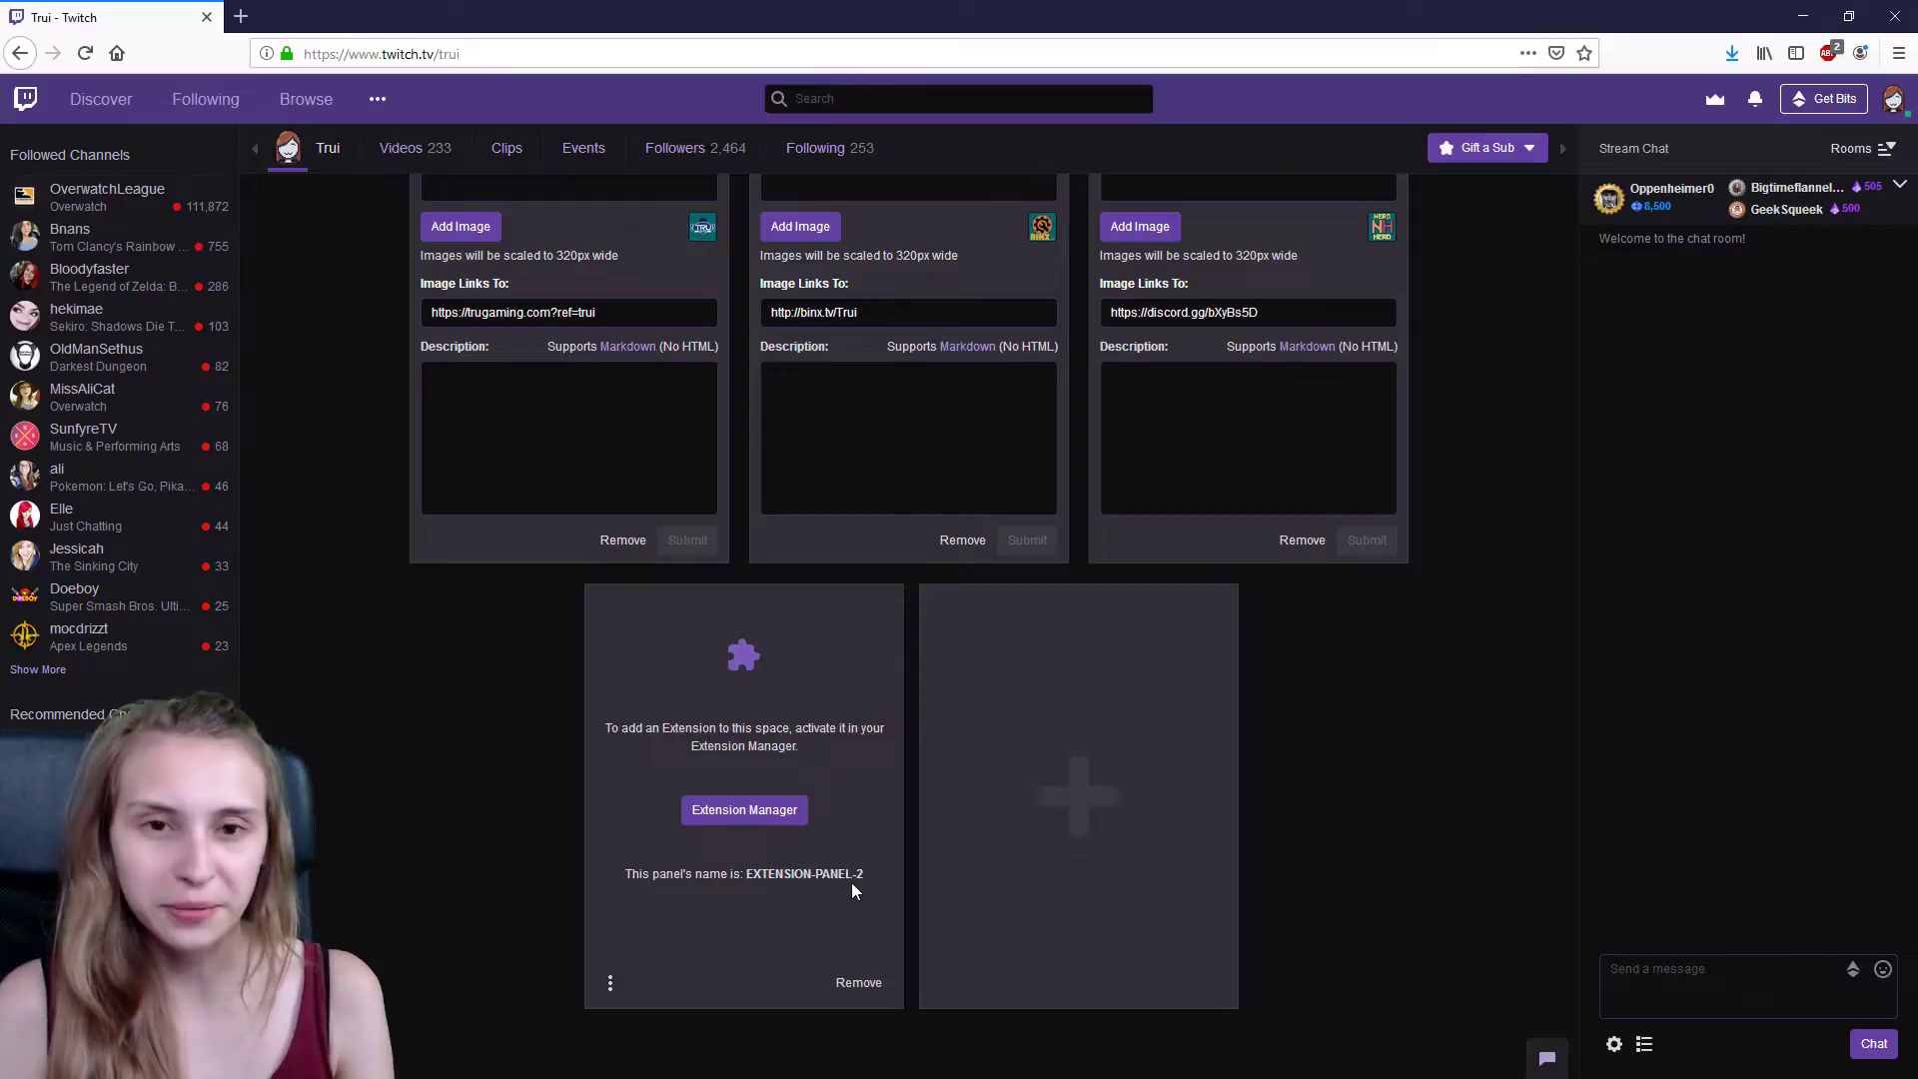
pyautogui.click(1893, 99)
pyautogui.click(1808, 339)
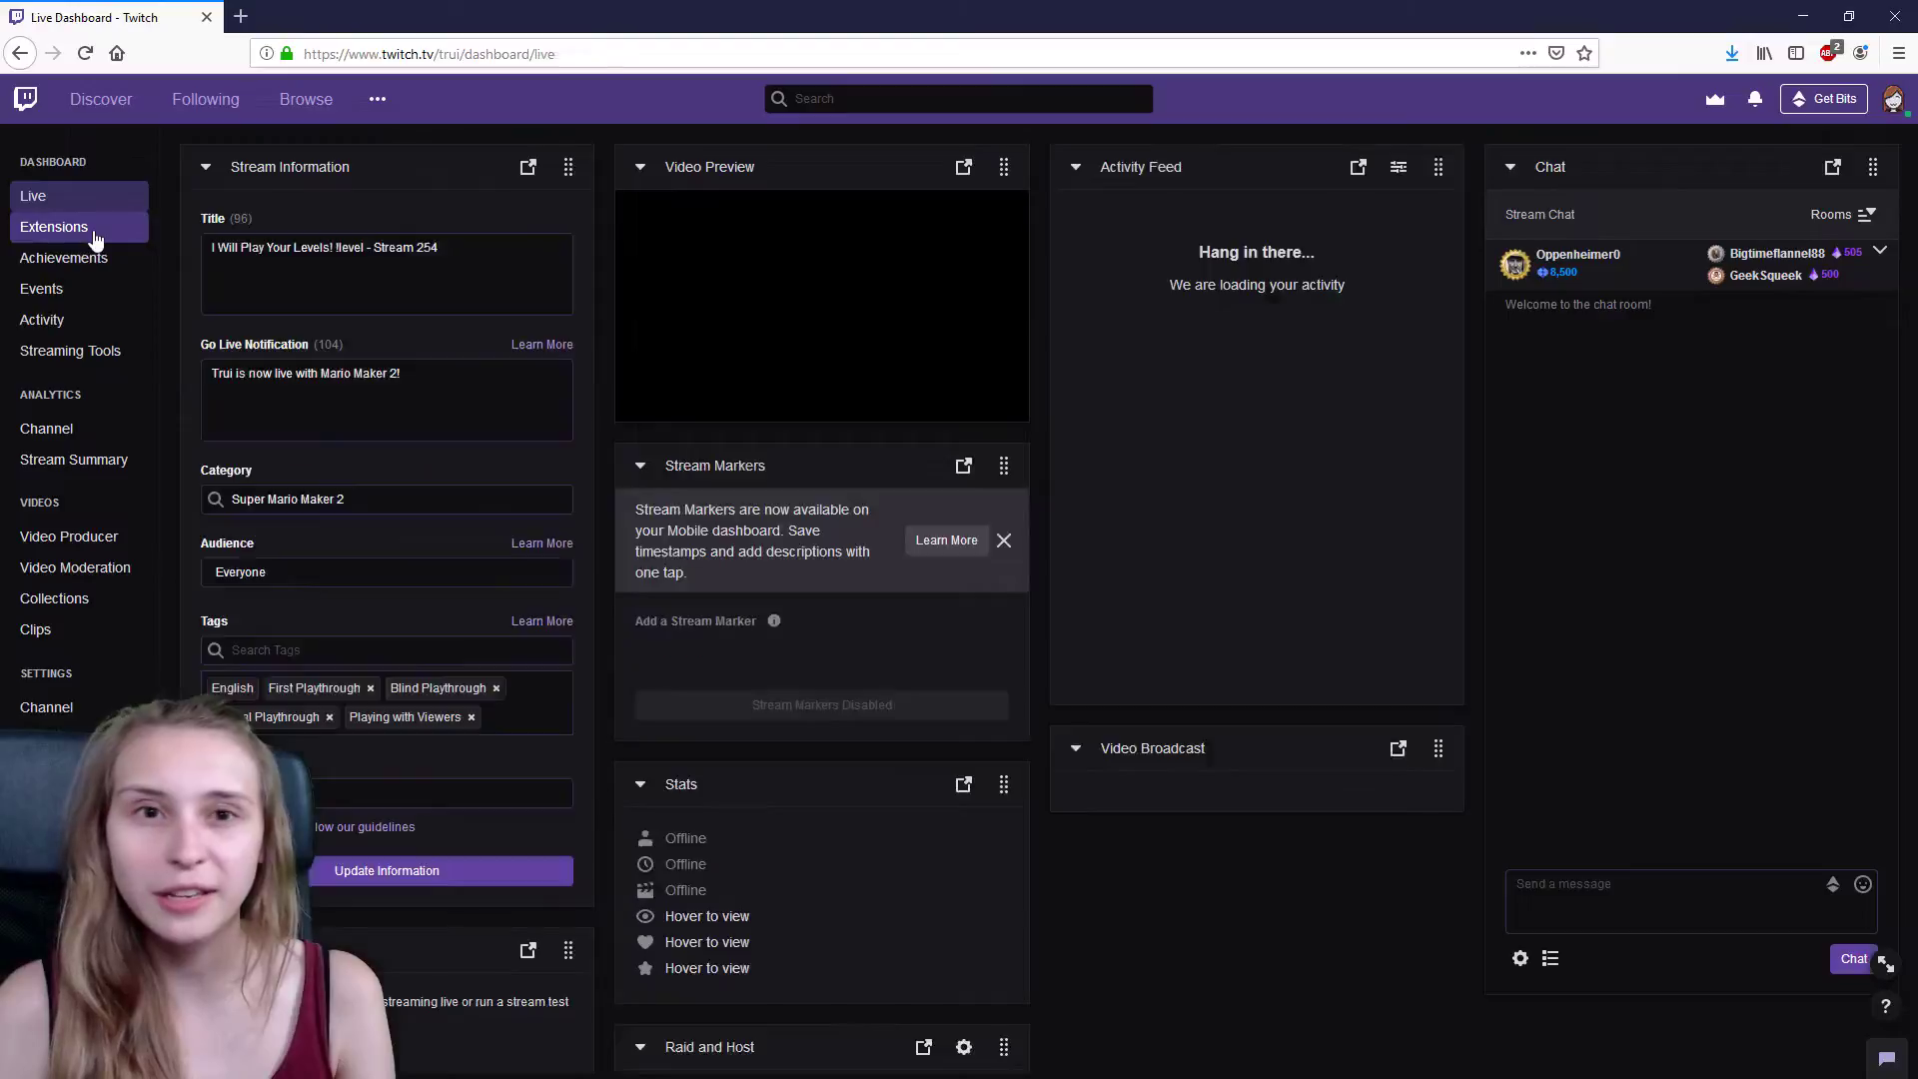
# Step: From My Extensions, activate Walk On Subscriber Sounds in the Panel 2 slot
pyautogui.click(92, 232)
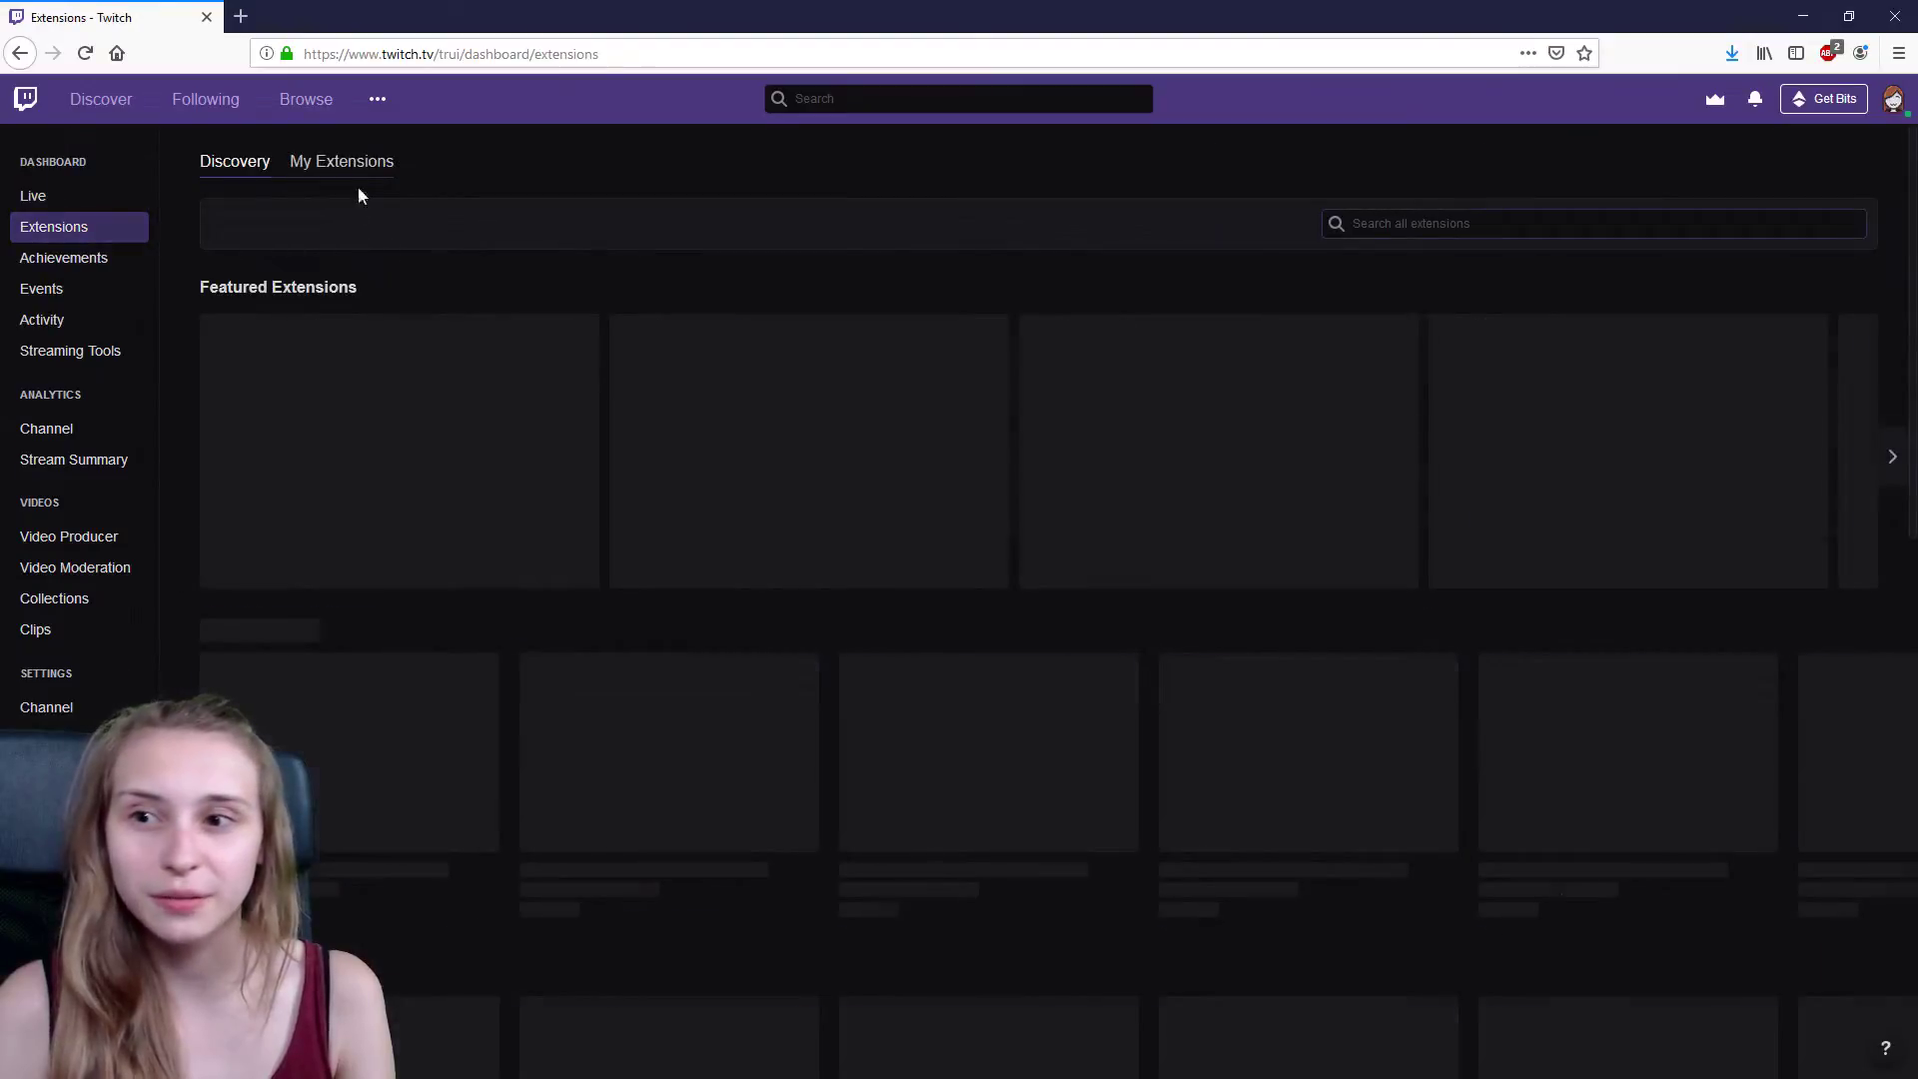
pyautogui.click(344, 160)
pyautogui.scroll(-5, 332, 877)
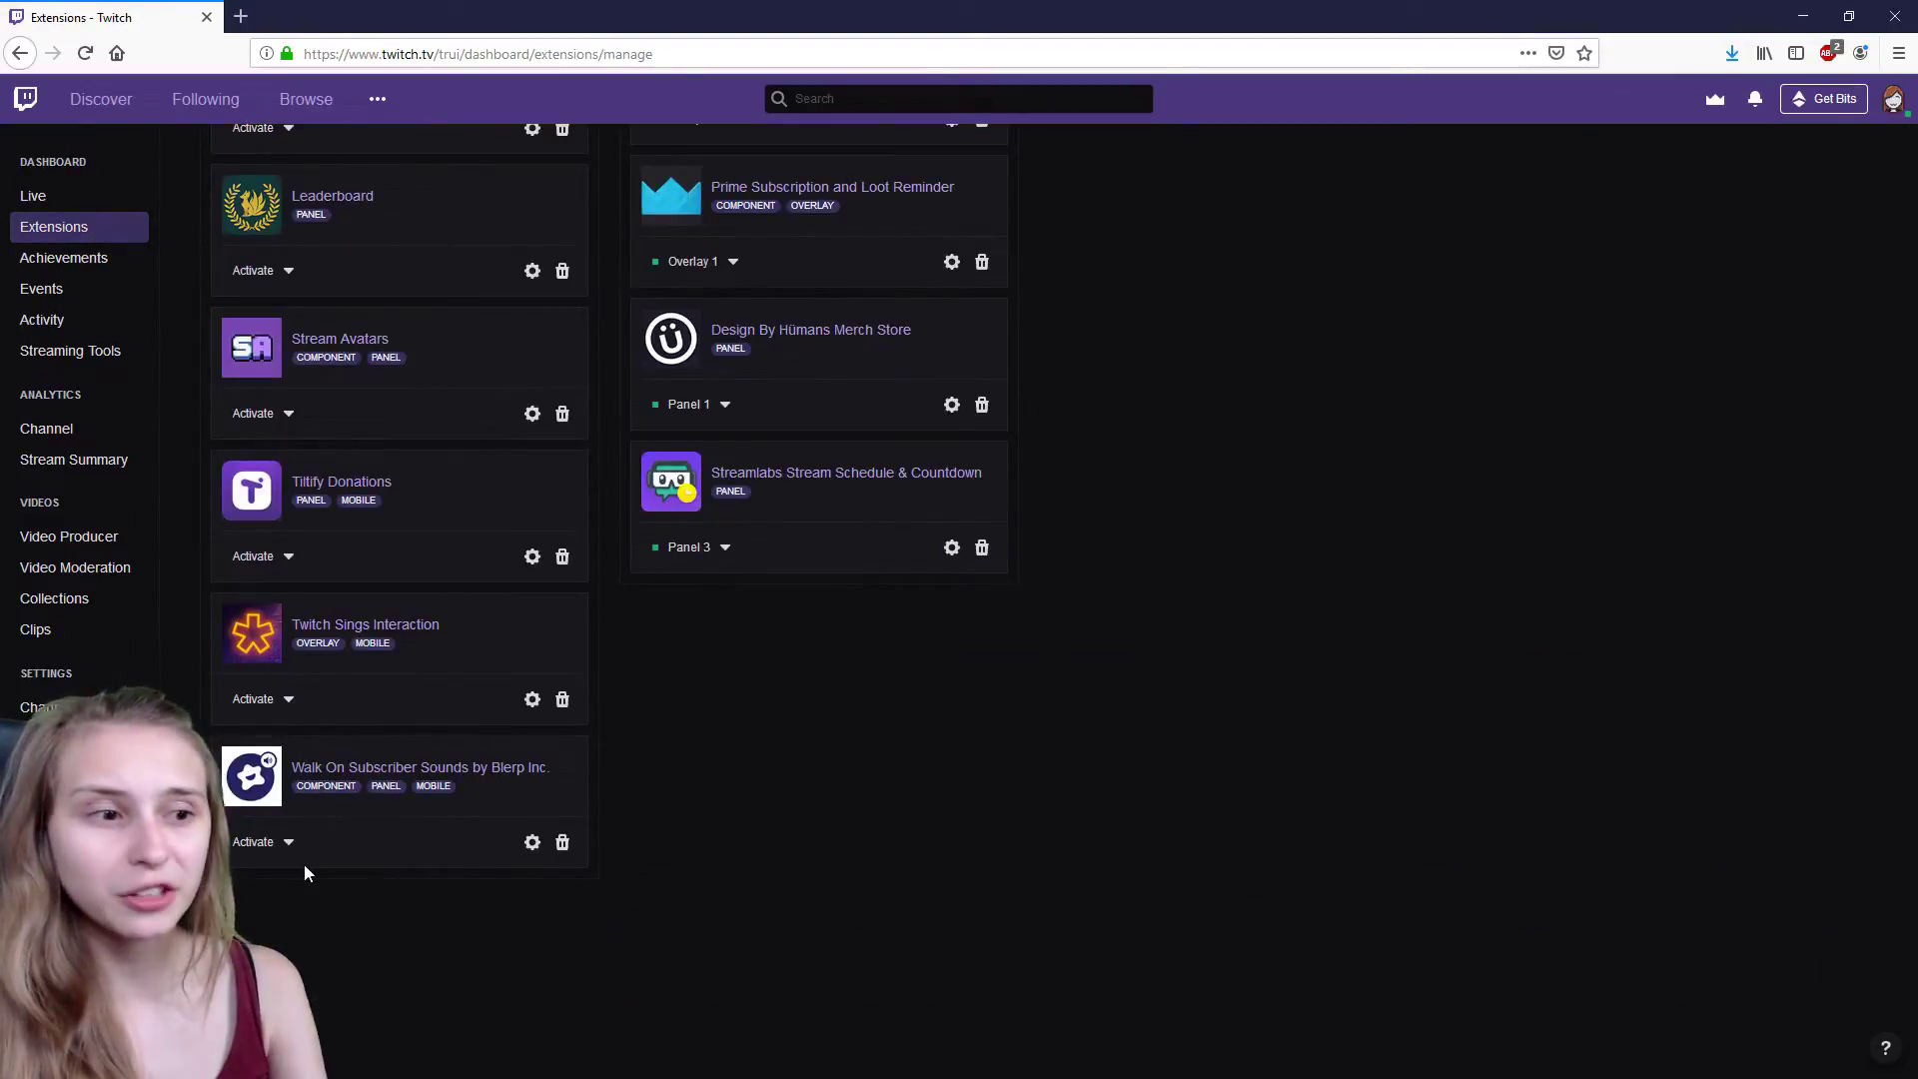
pyautogui.click(289, 851)
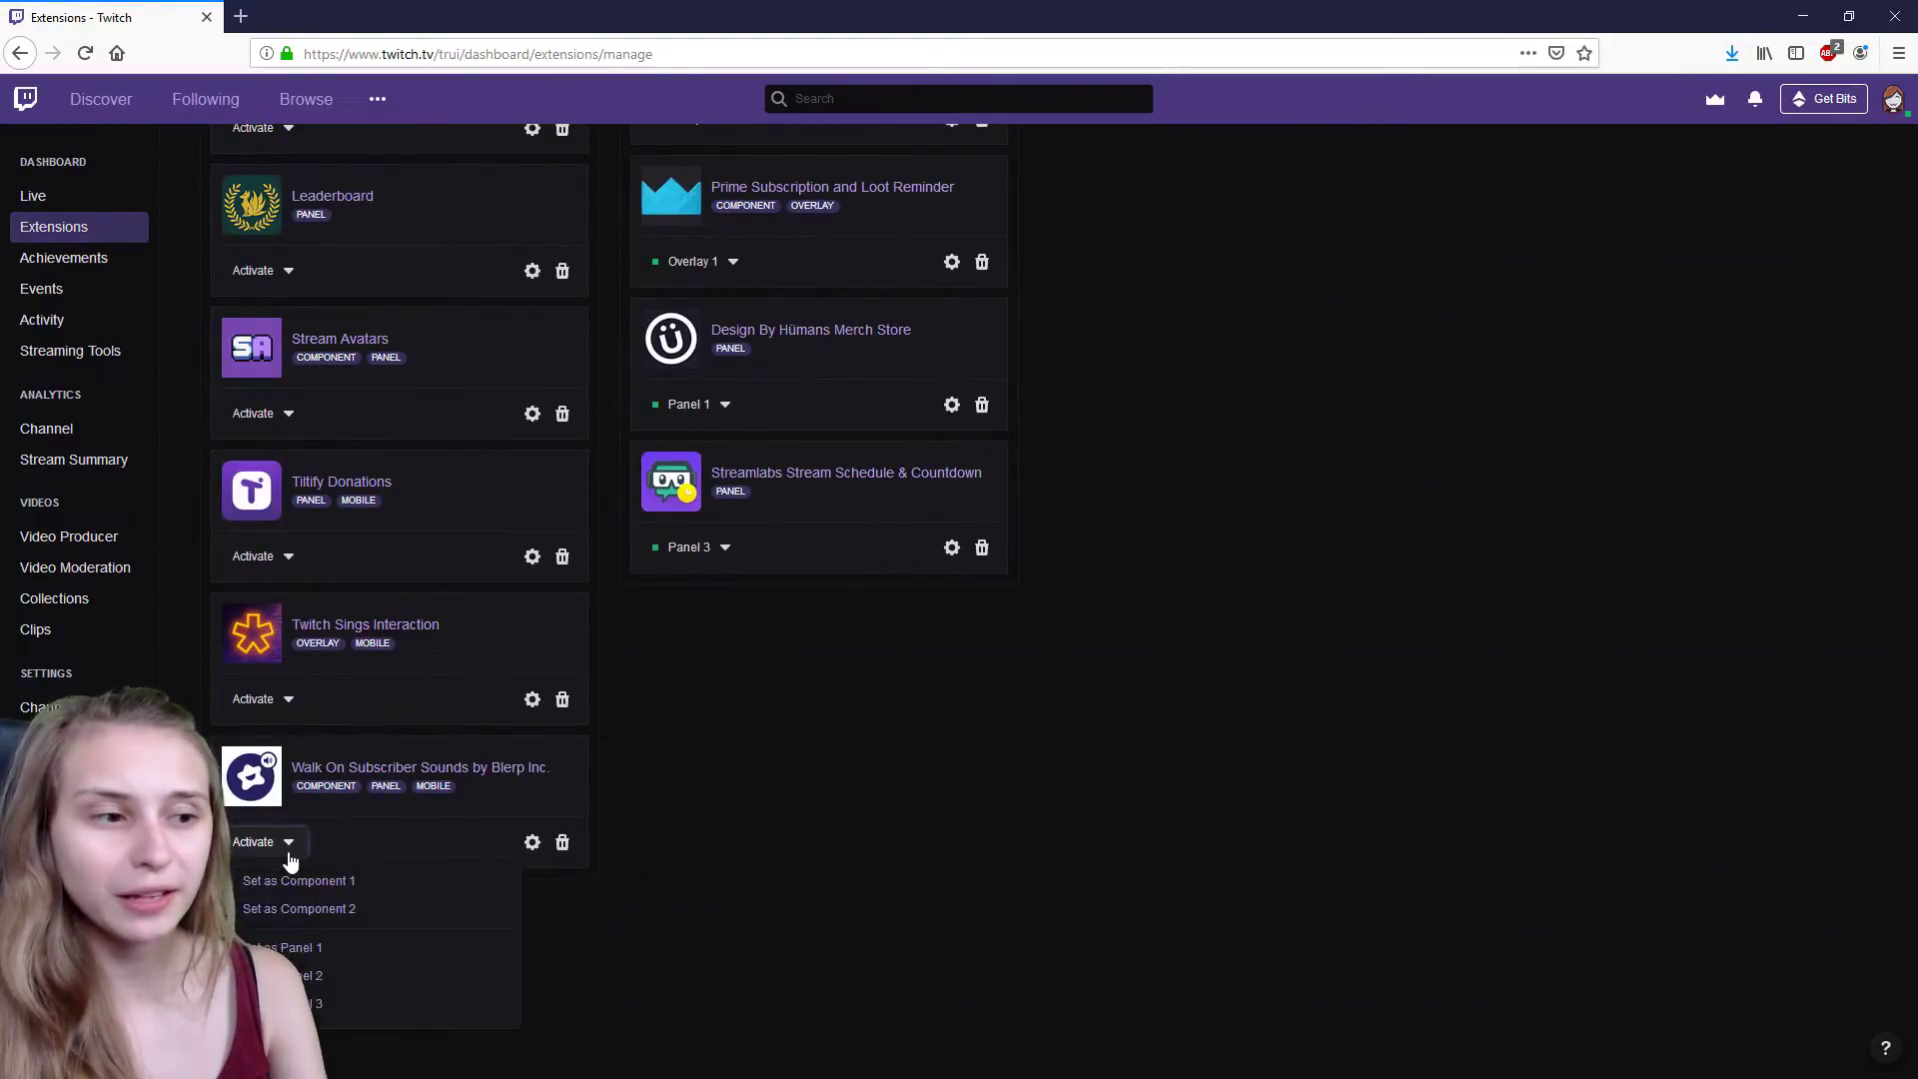
pyautogui.click(311, 978)
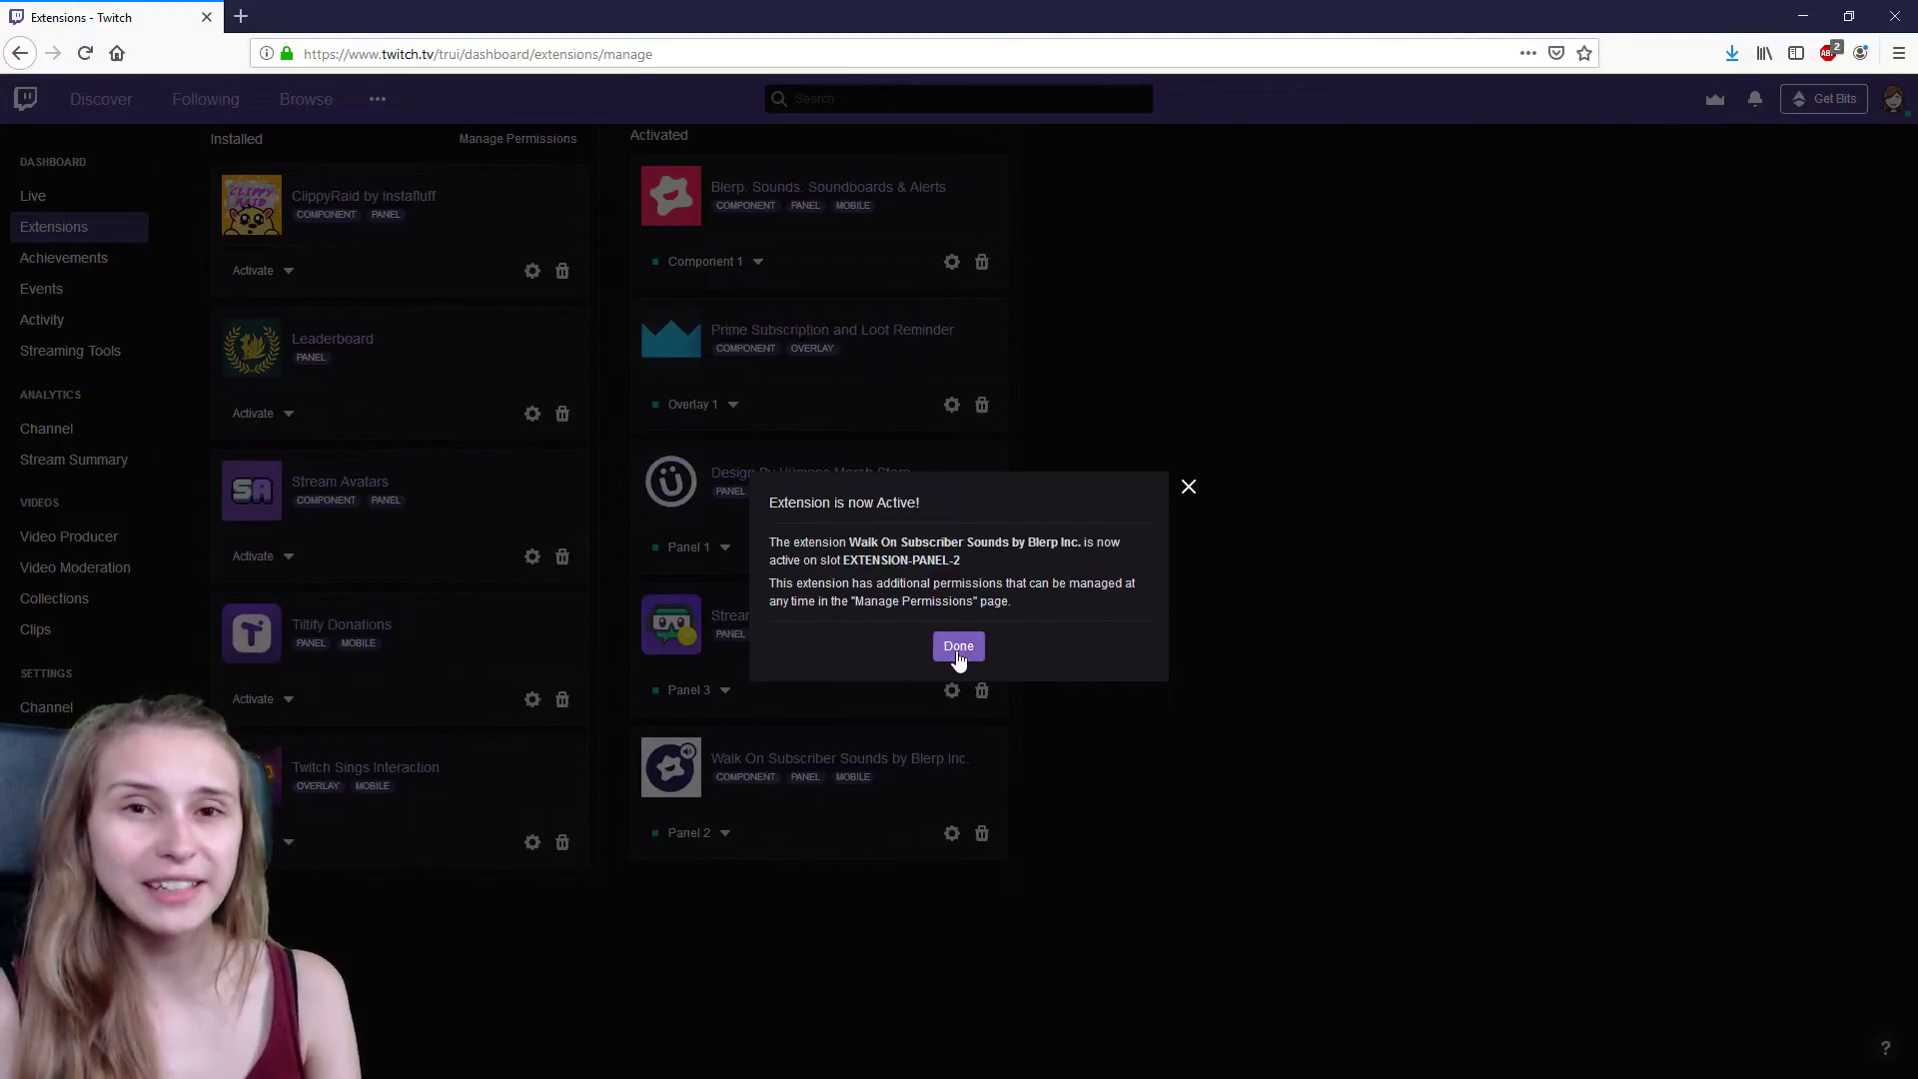